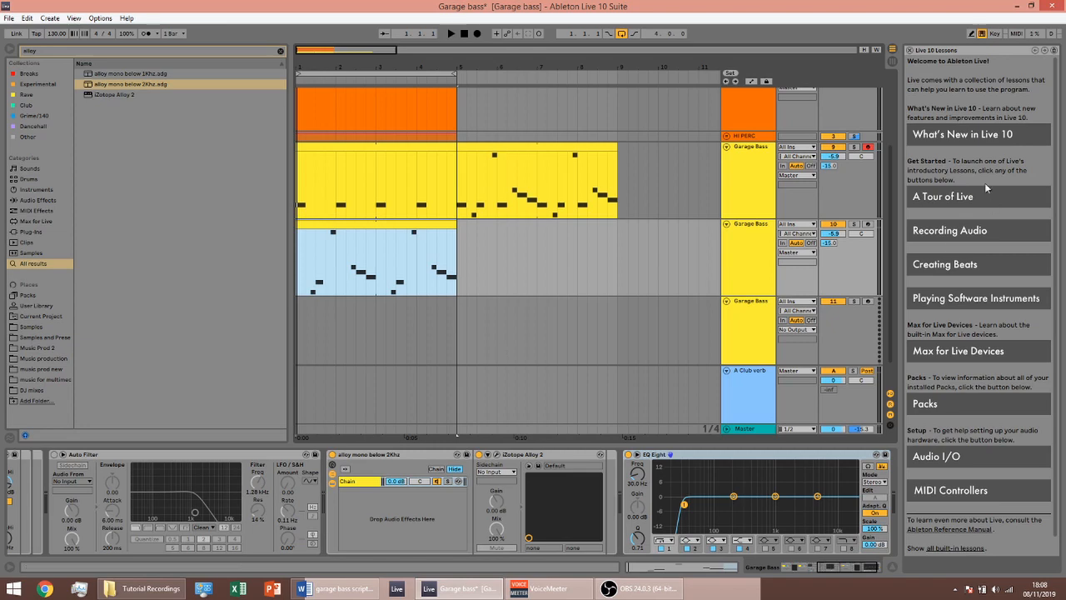
Step: Solo the two upper Garage Bass tracks and play them together over the first four bars
left_click(854, 224)
left_click(855, 148)
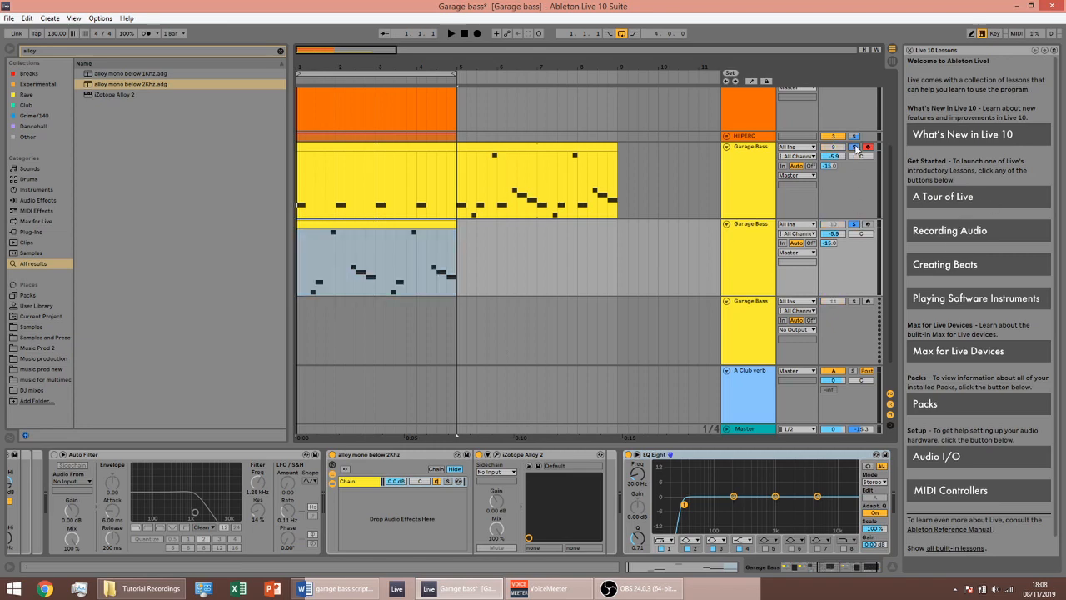
key("space")
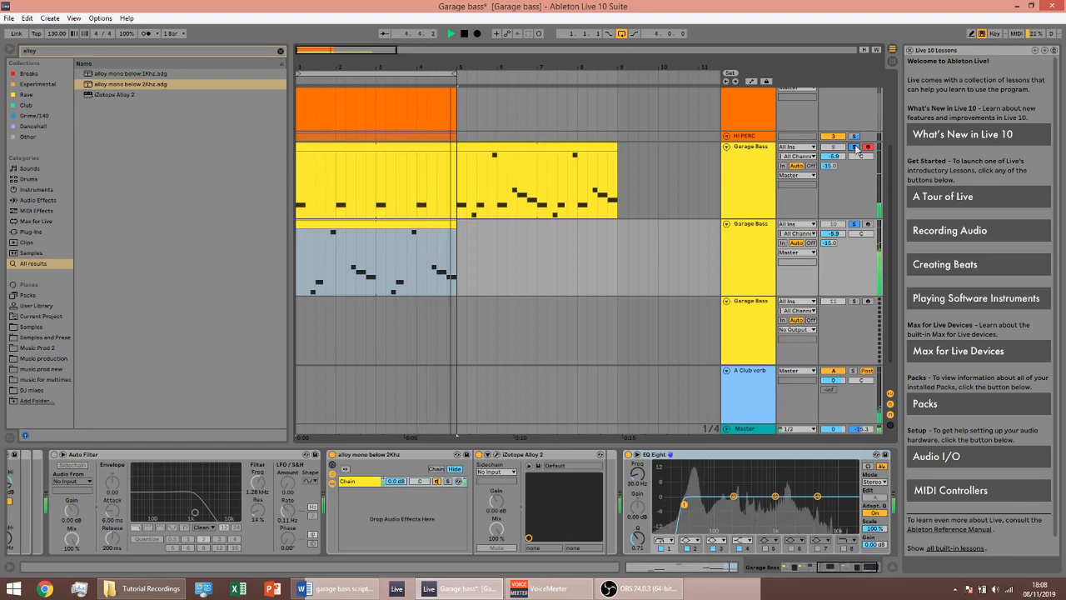
key("space")
Step: Set the loop around the second clip on the first Garage Bass track, spanning bars 5 to 9, and play it
left_click(579, 146)
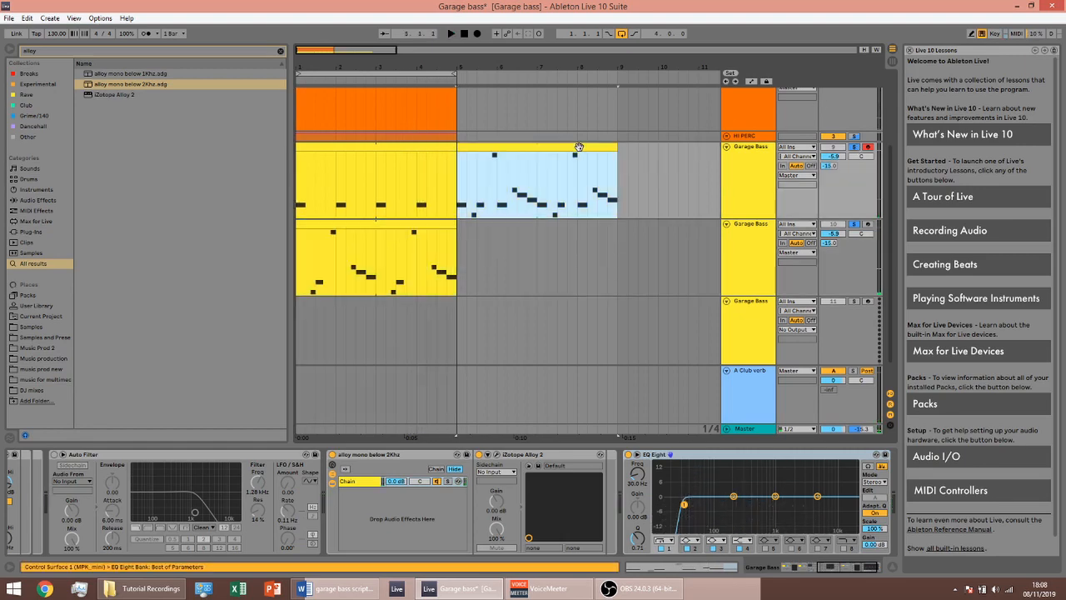
key("ctrl+l")
key("space")
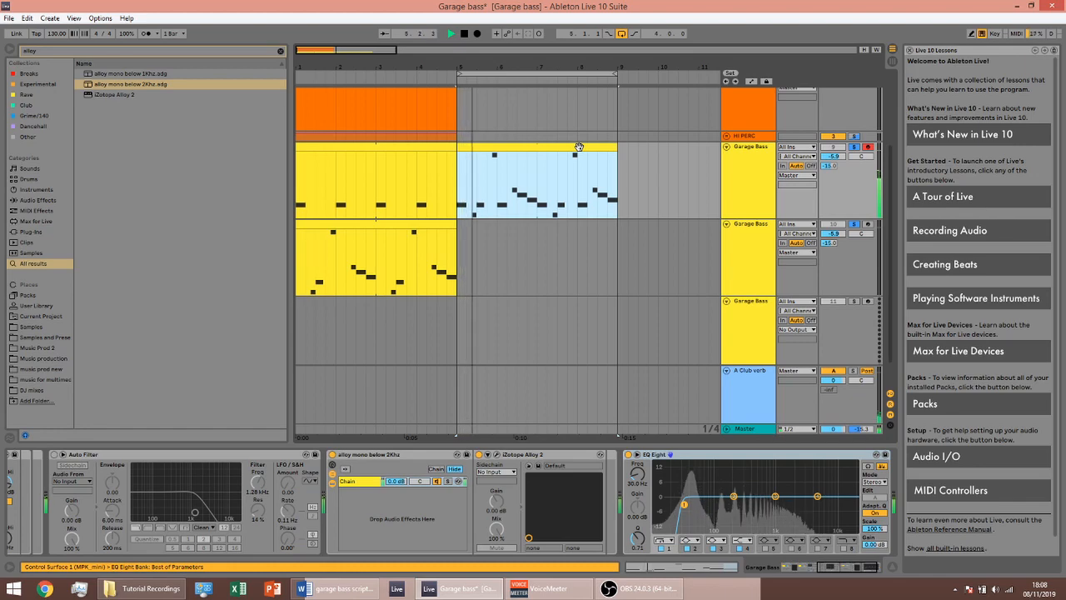
key("space")
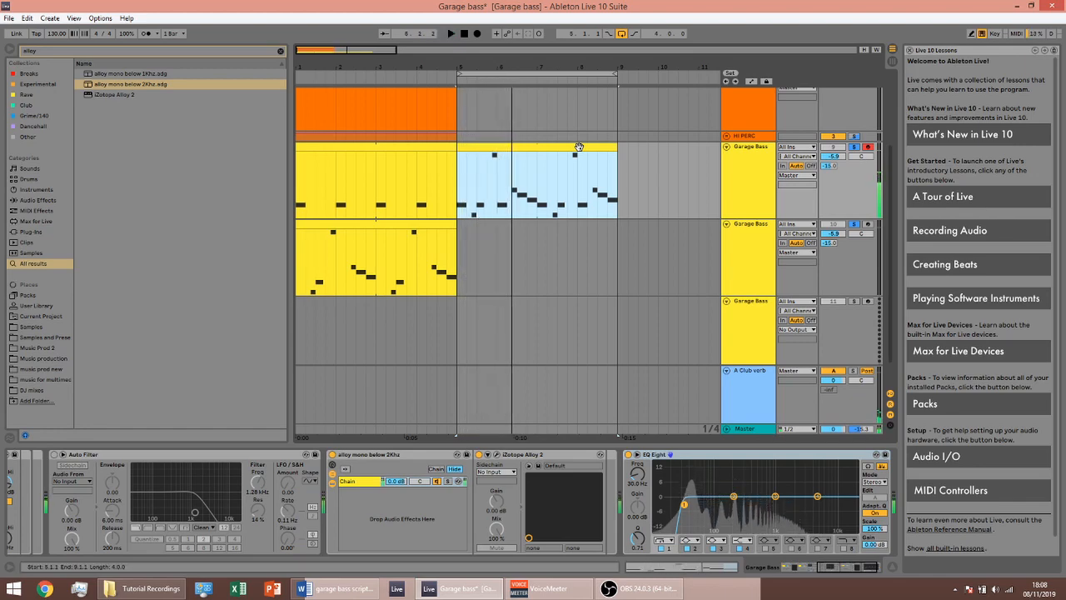
Step: Move the looped clip to the empty third Garage Bass track and load the Serum_x64 plug-in on that track
left_click_drag(579, 147, 580, 317)
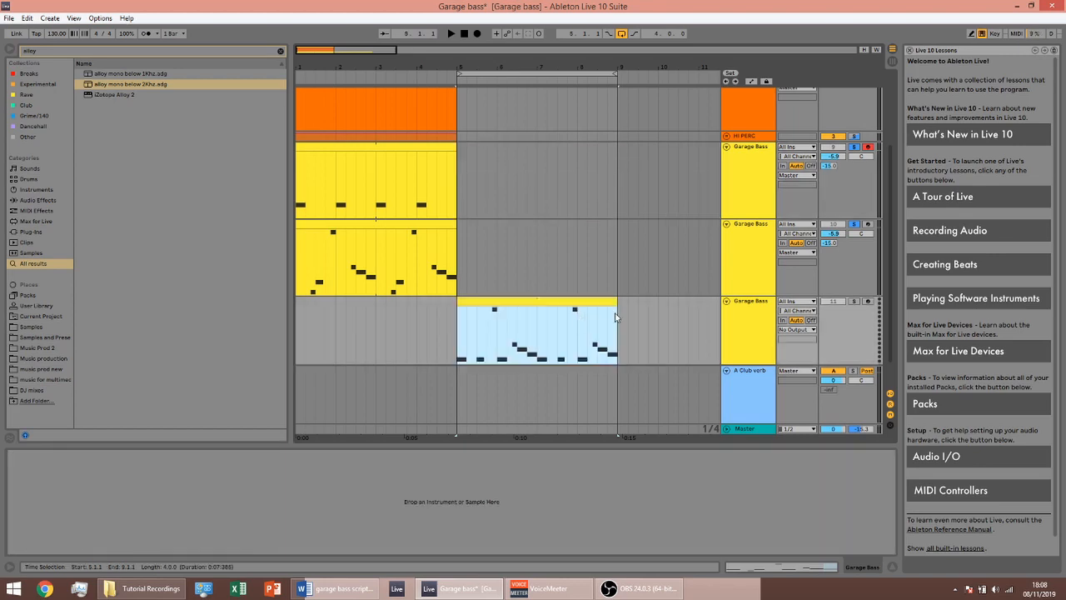
left_click(754, 320)
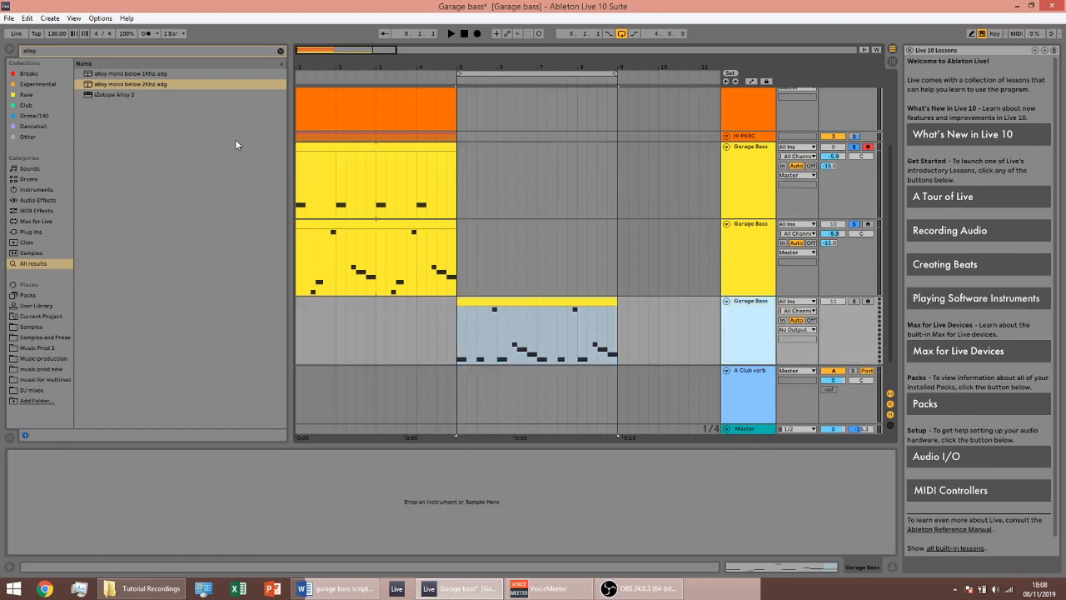
key("ctrl+f")
type("serum")
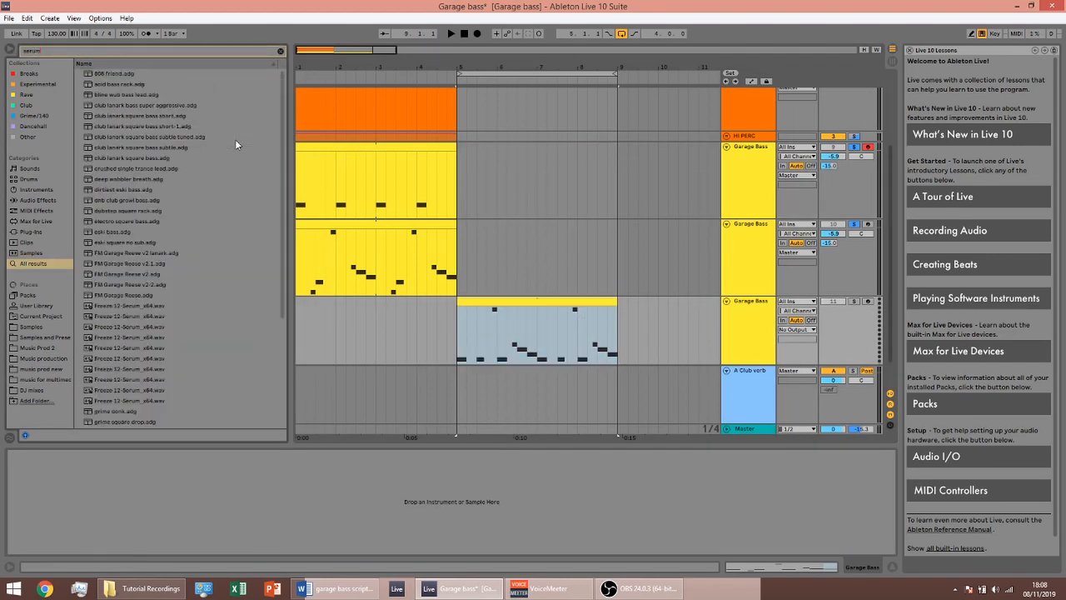
left_click(33, 231)
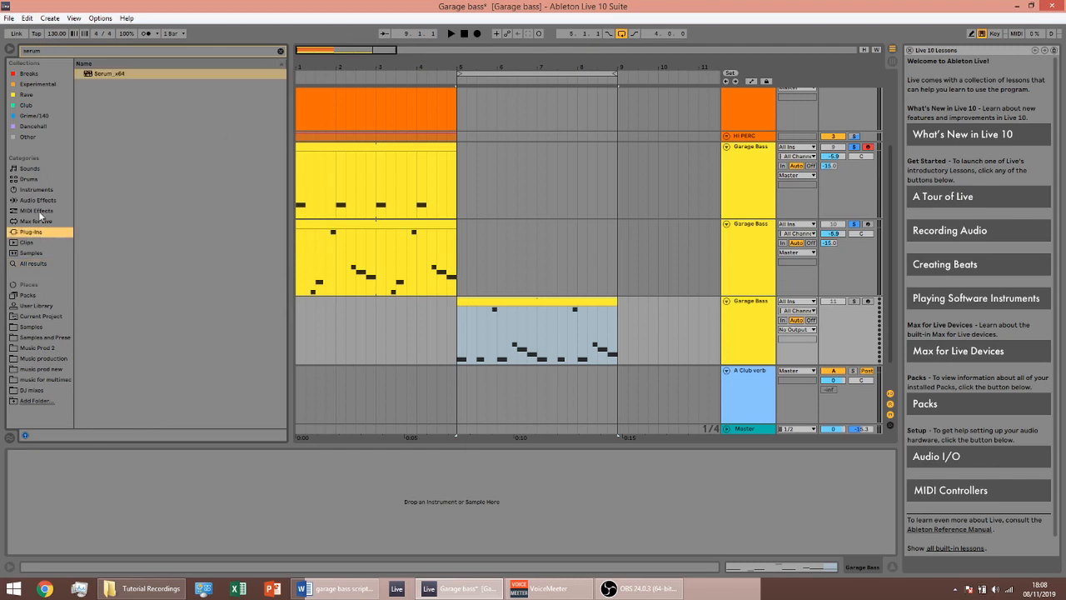
double_click(108, 73)
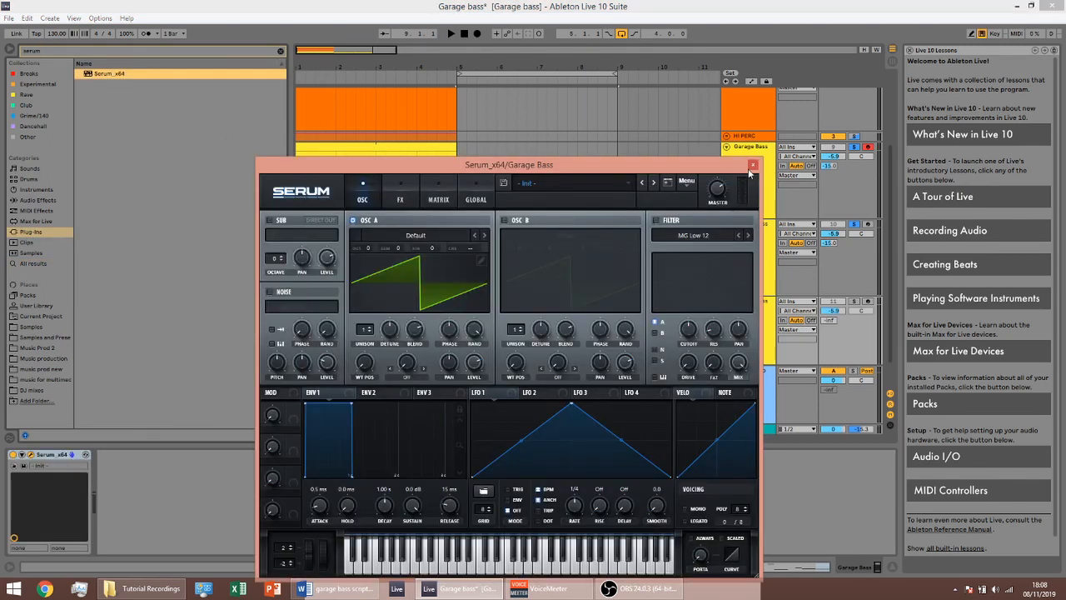
Step: Set oscillator A to the Basic Mini wavetable at octave -2 with 7 unison voices
left_click(418, 239)
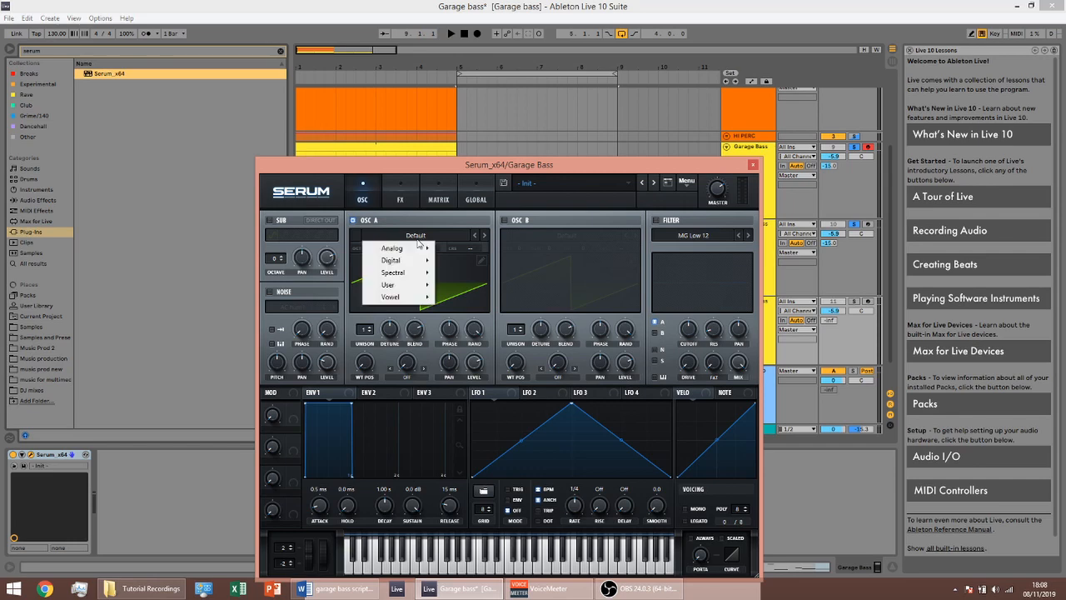
mouse_move(419, 247)
left_click(483, 290)
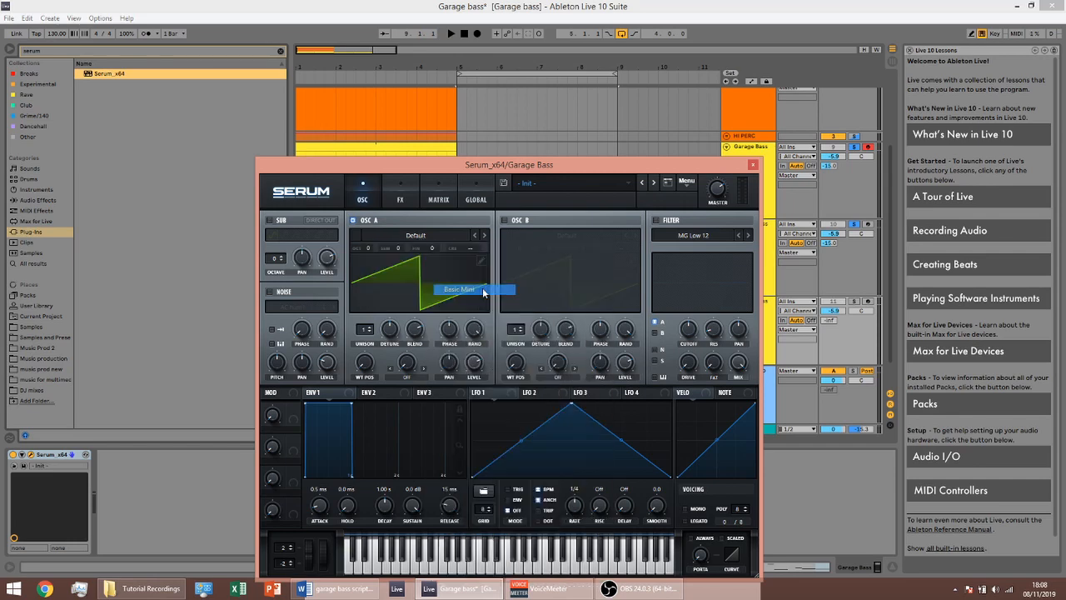
left_click_drag(359, 368, 371, 267)
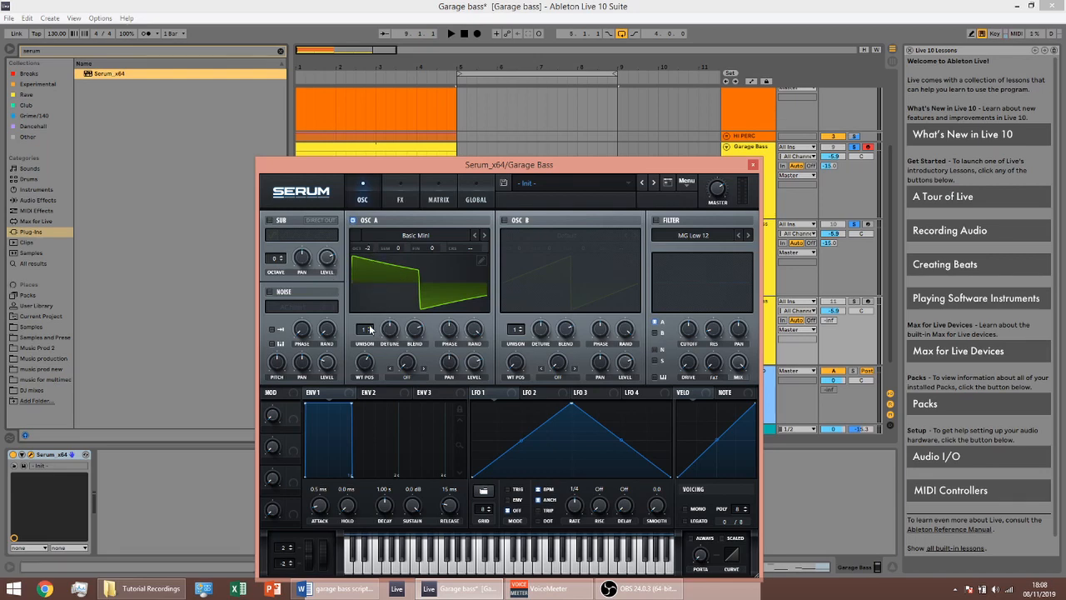
left_click_drag(371, 329, 384, 288)
Step: Set envelope 1 to a 65 ms attack and 24 ms release, and enable mono voicing with always-on portamento
left_click_drag(321, 497, 324, 485)
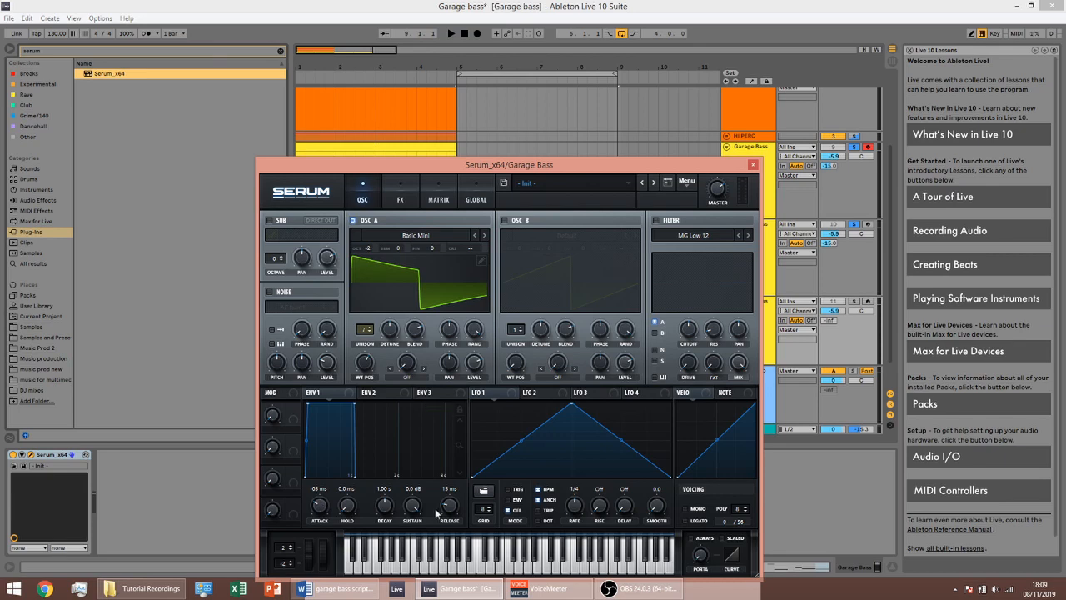
left_click_drag(448, 510, 452, 509)
left_click(697, 510)
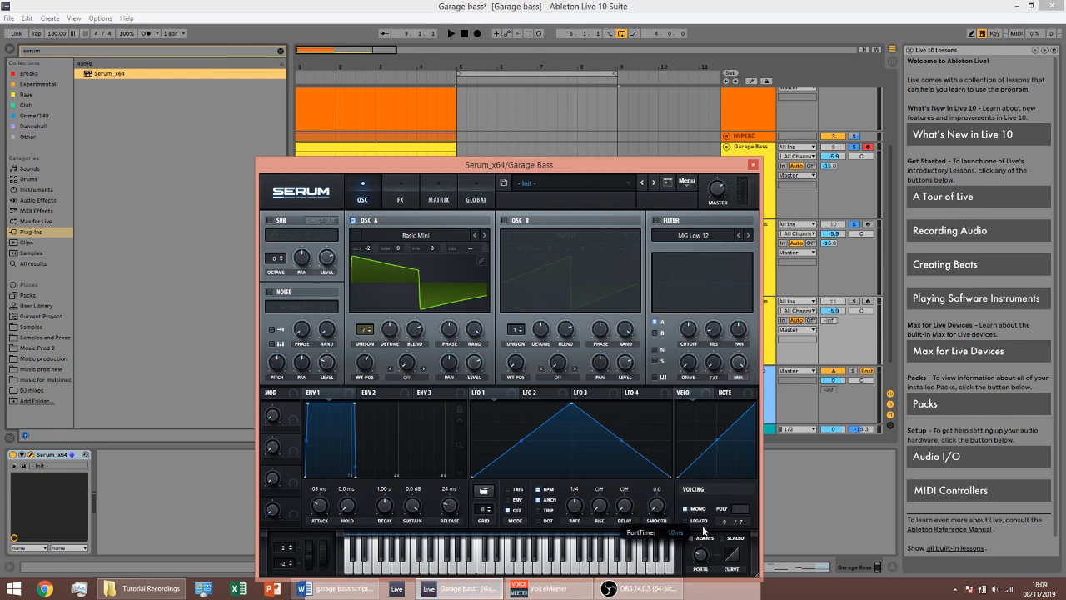
Step: Solo the third Garage Bass track and play the looped section to hear the new patch
left_click(856, 303)
key("space")
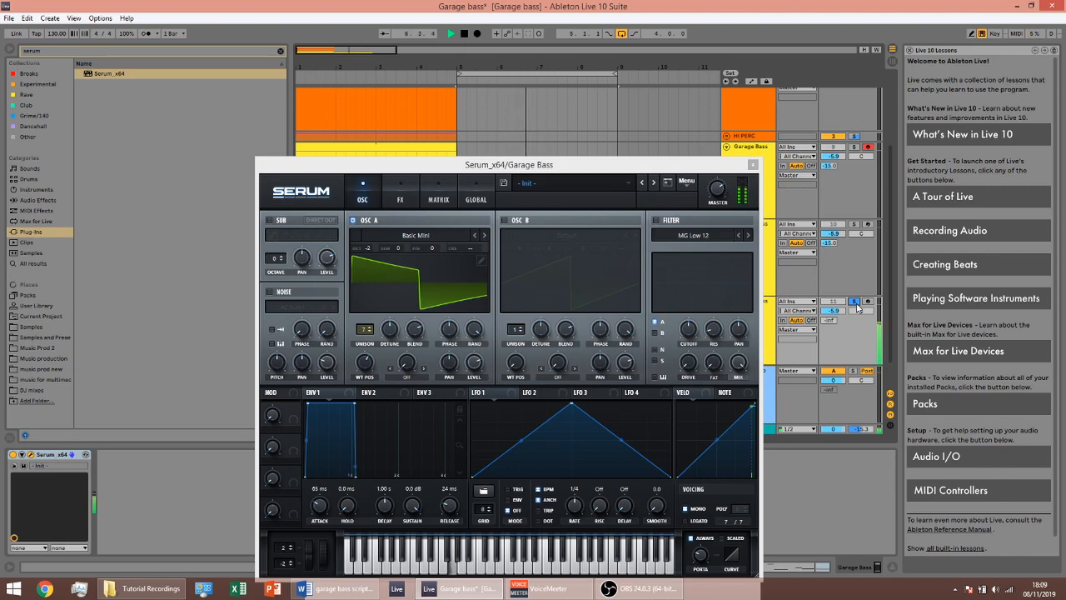
key("space")
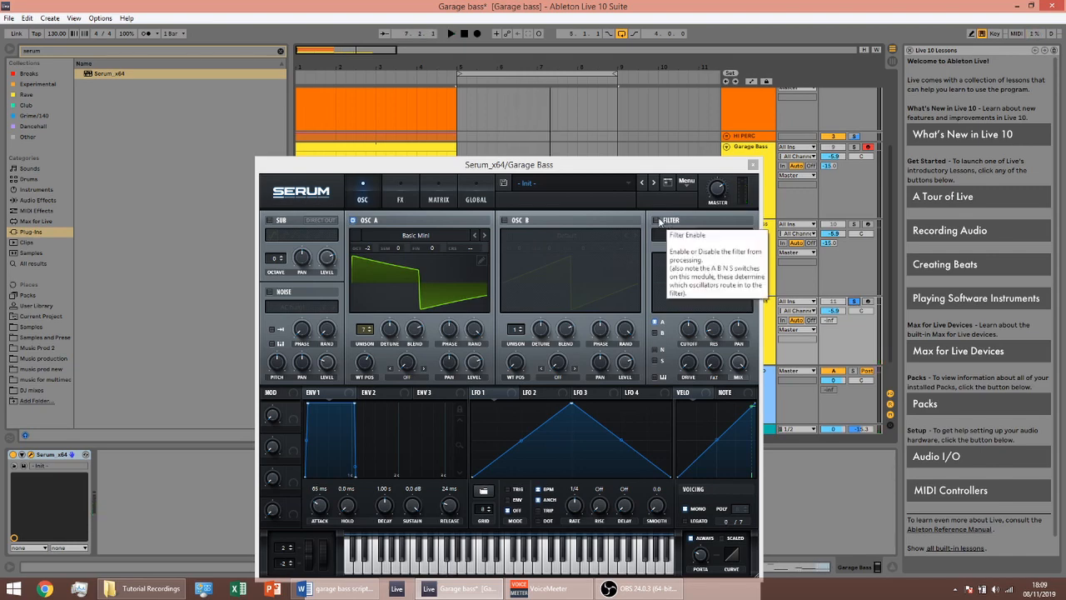
Step: Enable the MG Low 12 filter on oscillator A, audition it, and lower its cutoff
left_click(657, 221)
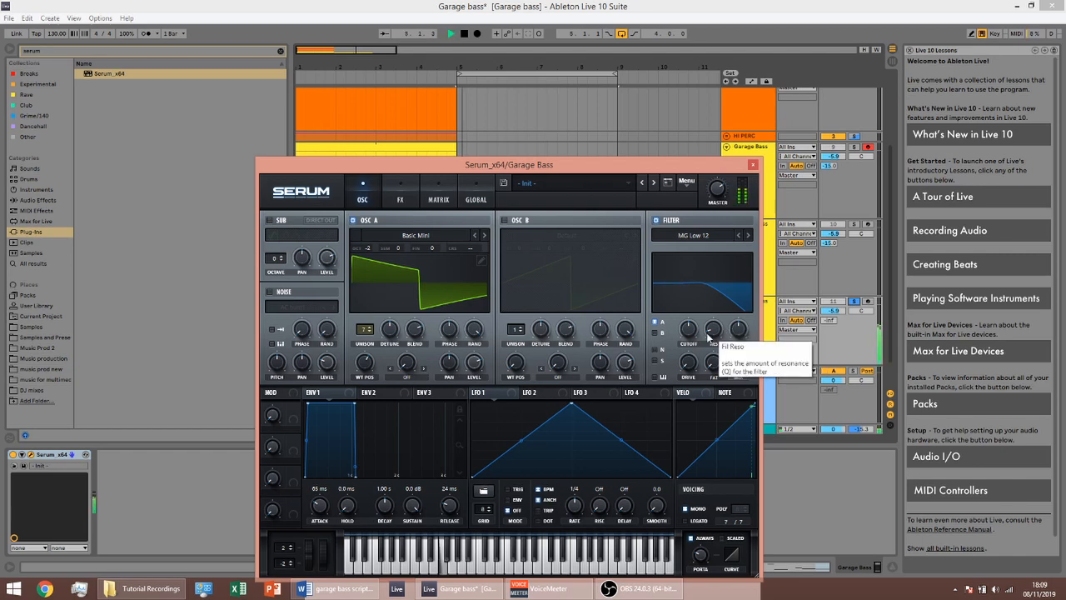
key("space")
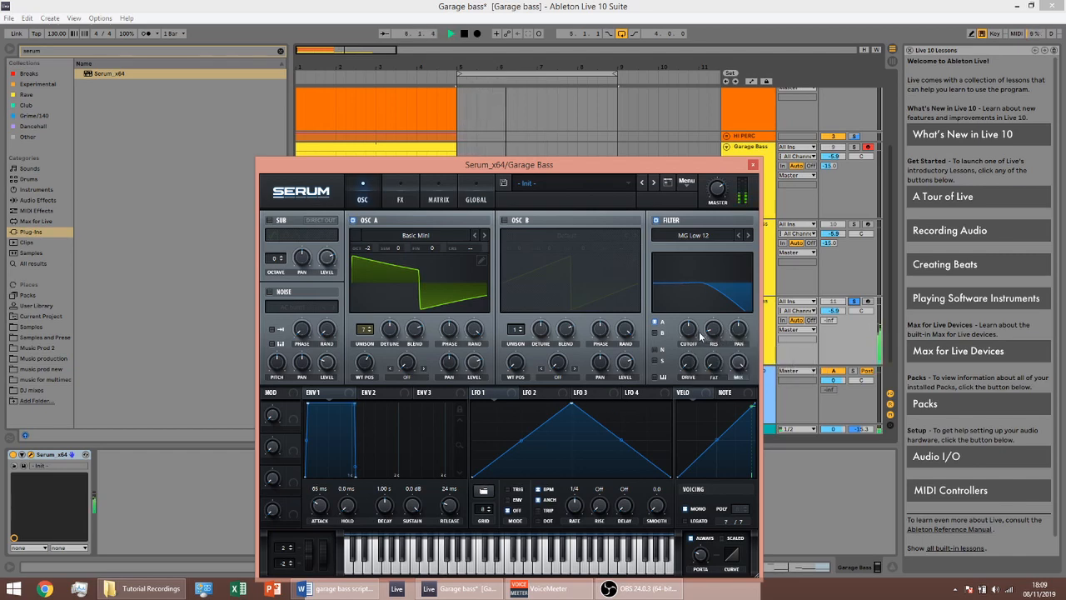
key("space")
left_click_drag(688, 334, 581, 481)
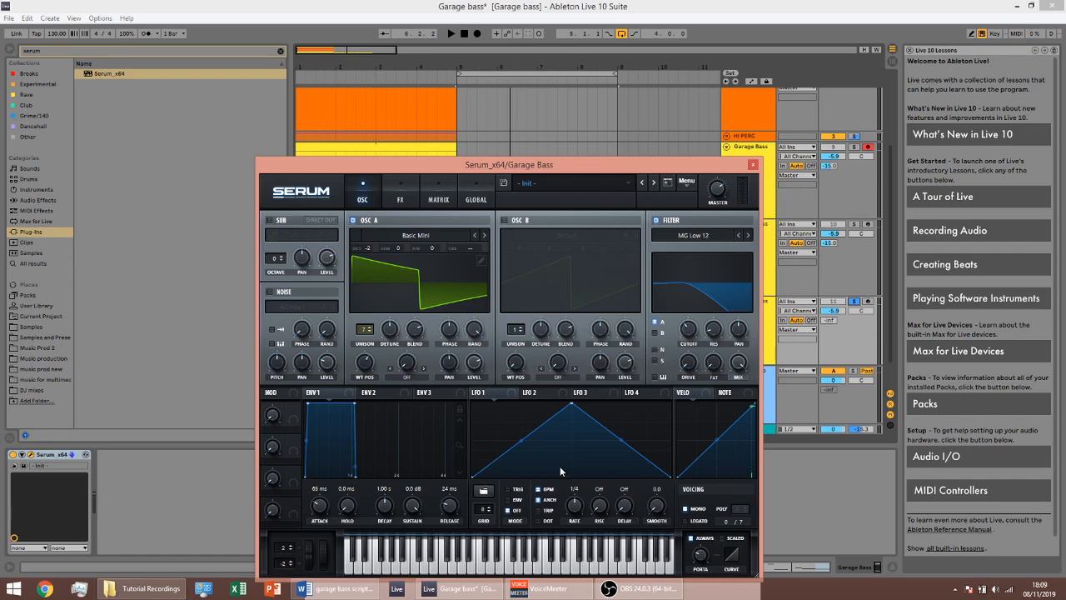
Step: Set LFO 1 to envelope mode with a rising ramp shape and assign it to modulate the filter cutoff
left_click(495, 394)
left_click(515, 501)
left_click_drag(572, 404, 672, 402)
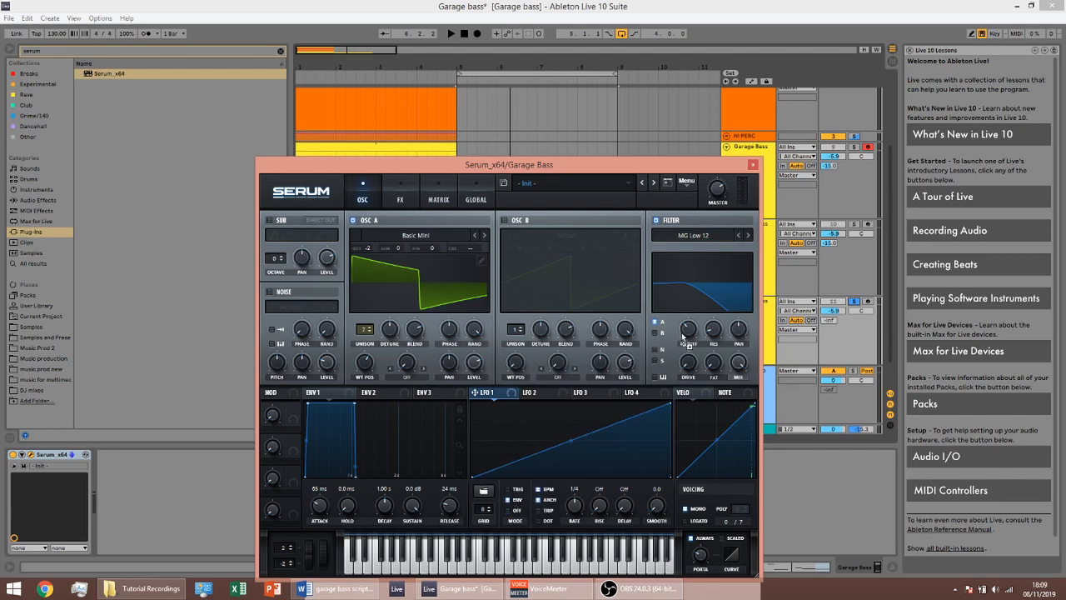
left_click_drag(685, 337, 683, 332)
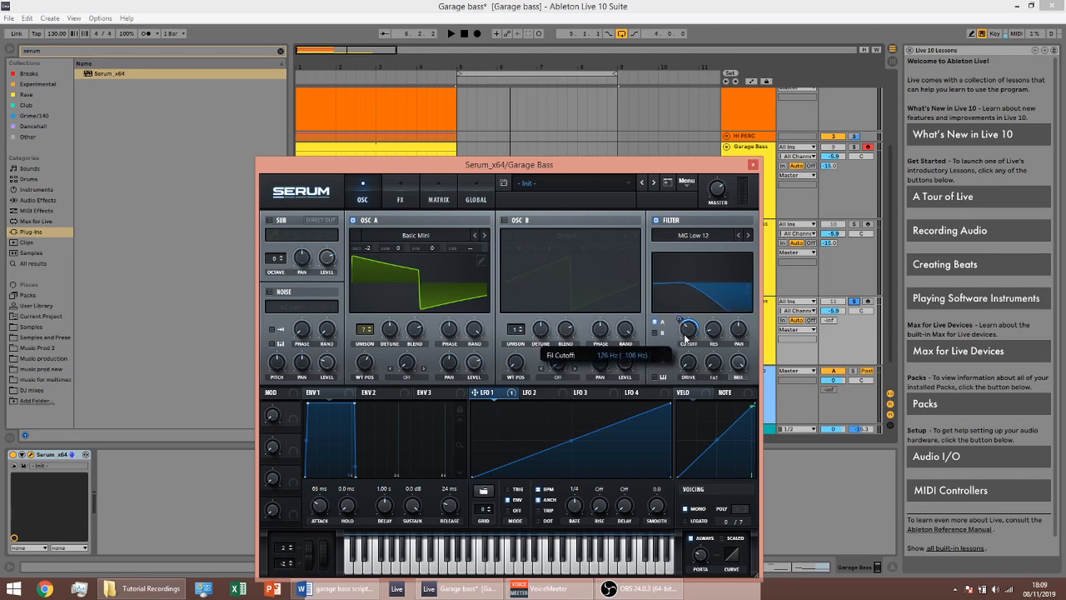
Step: During playback, set LFO 1's rate to 1/2 and bend its ramp upward into a curve, then close Serum
key("space")
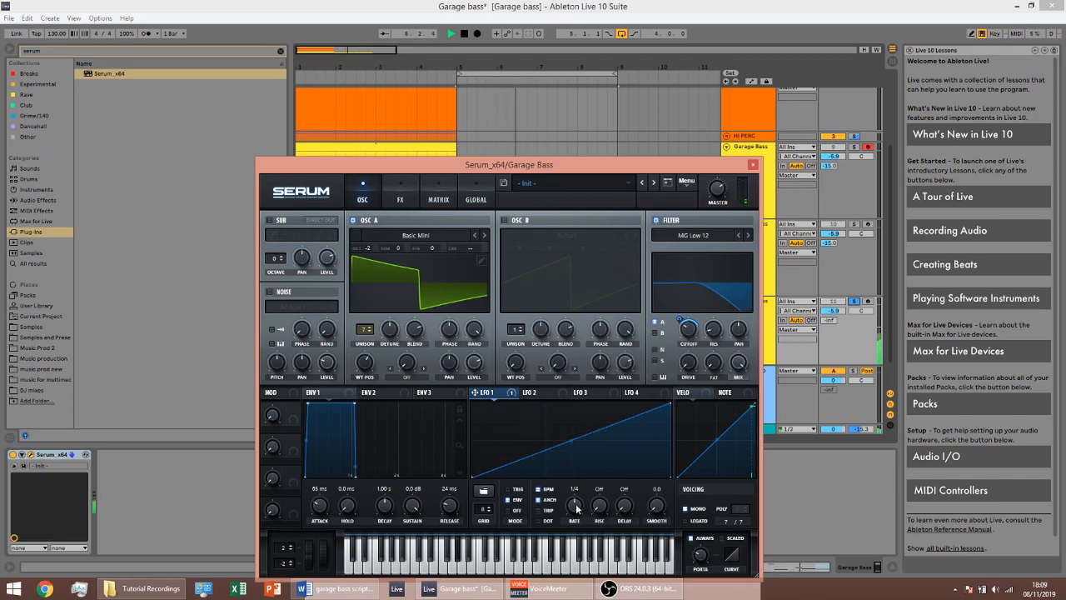
scroll(579, 499, "up", 1)
left_click_drag(579, 500, 576, 522)
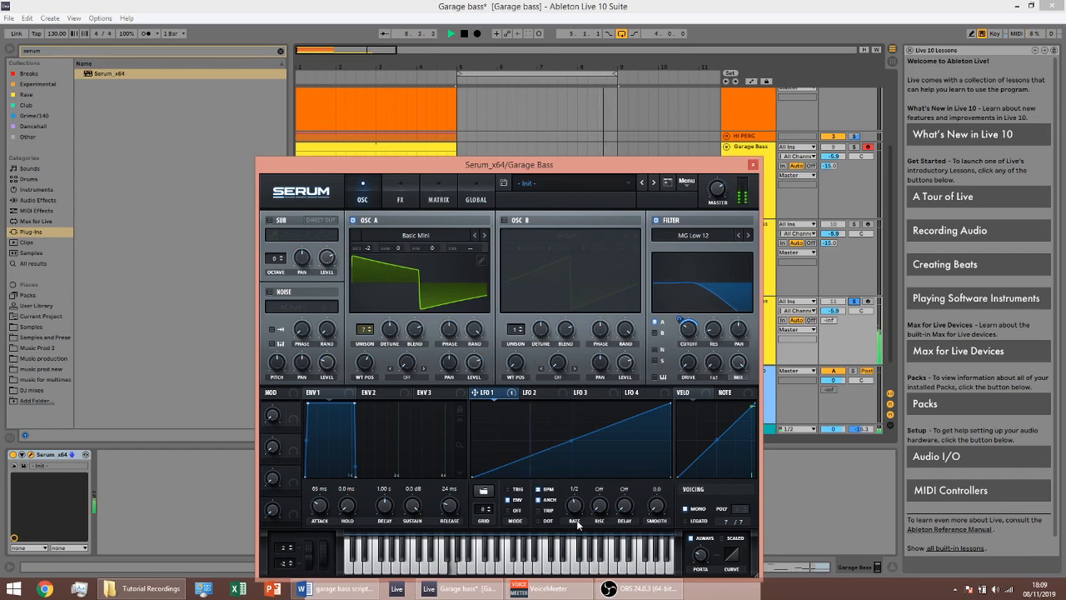
left_click_drag(572, 439, 569, 425)
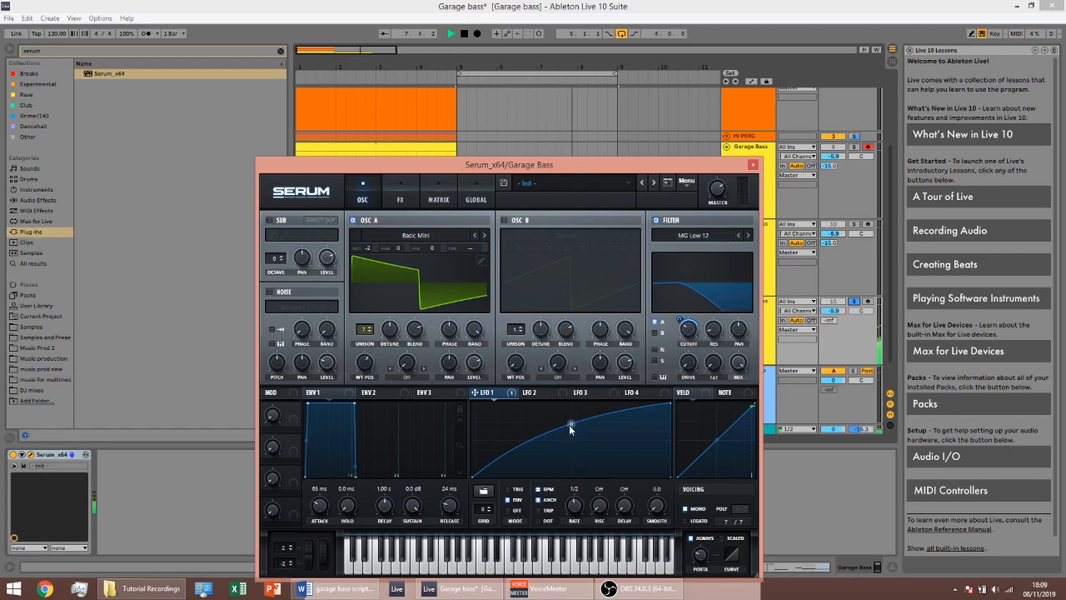
key("space")
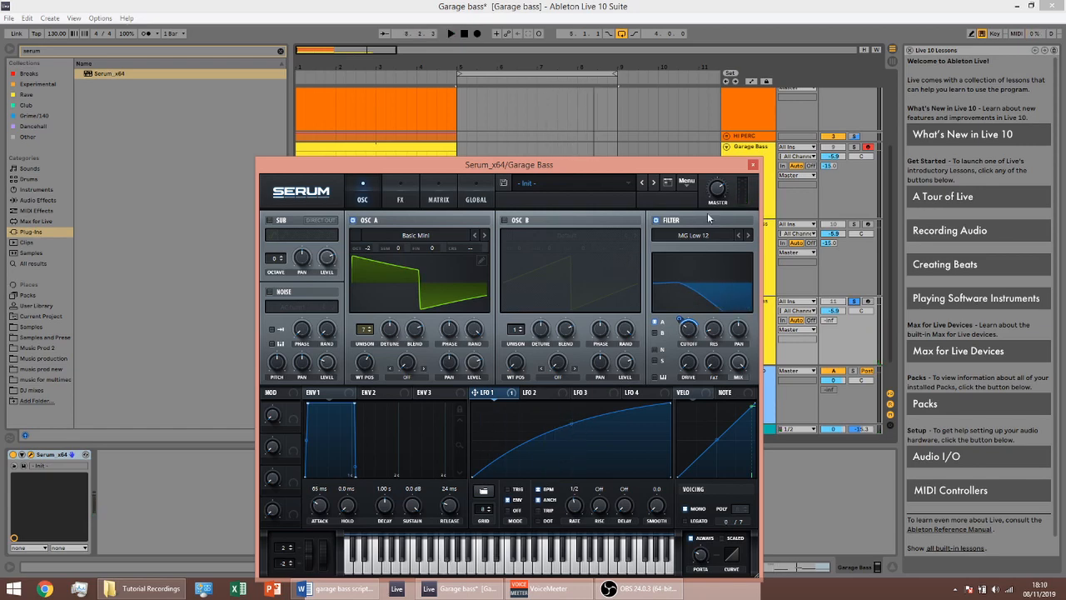
left_click(752, 166)
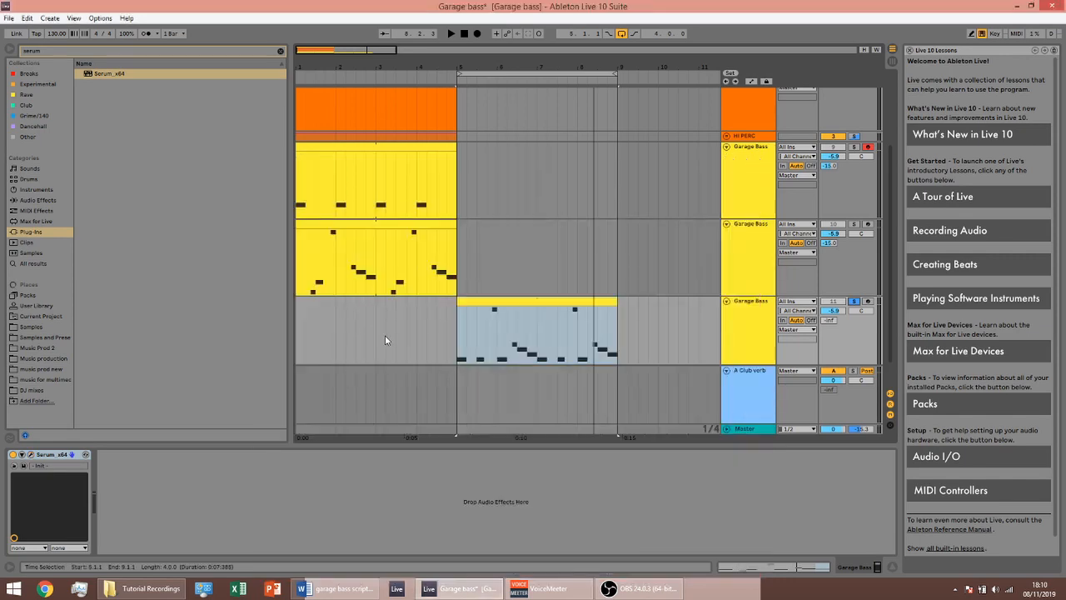
Step: Group the Serum device into an Instrument Rack and duplicate its chain
left_click(72, 454)
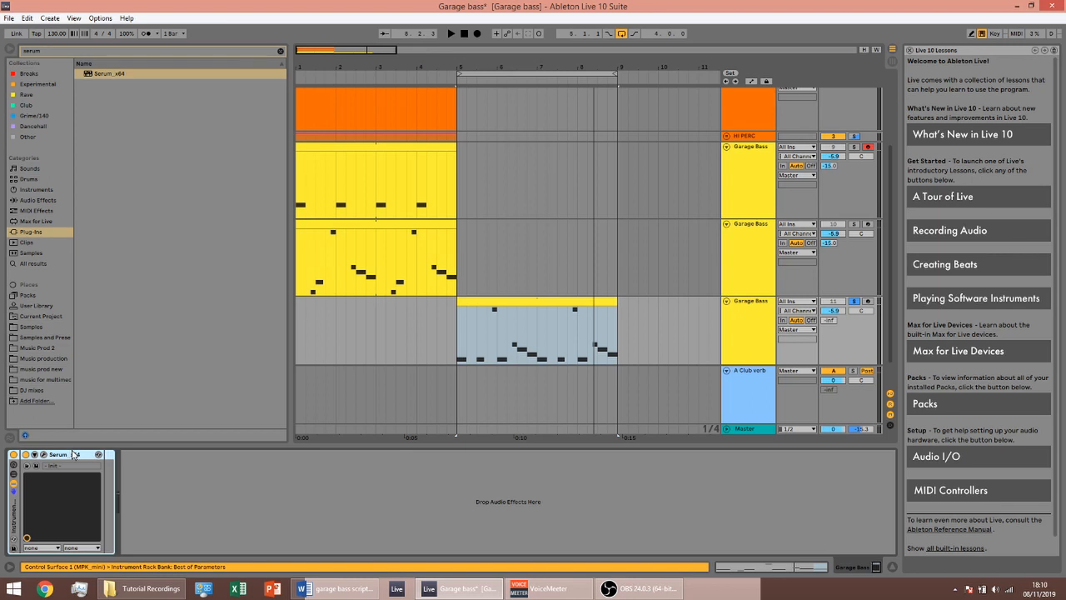
key("ctrl+g")
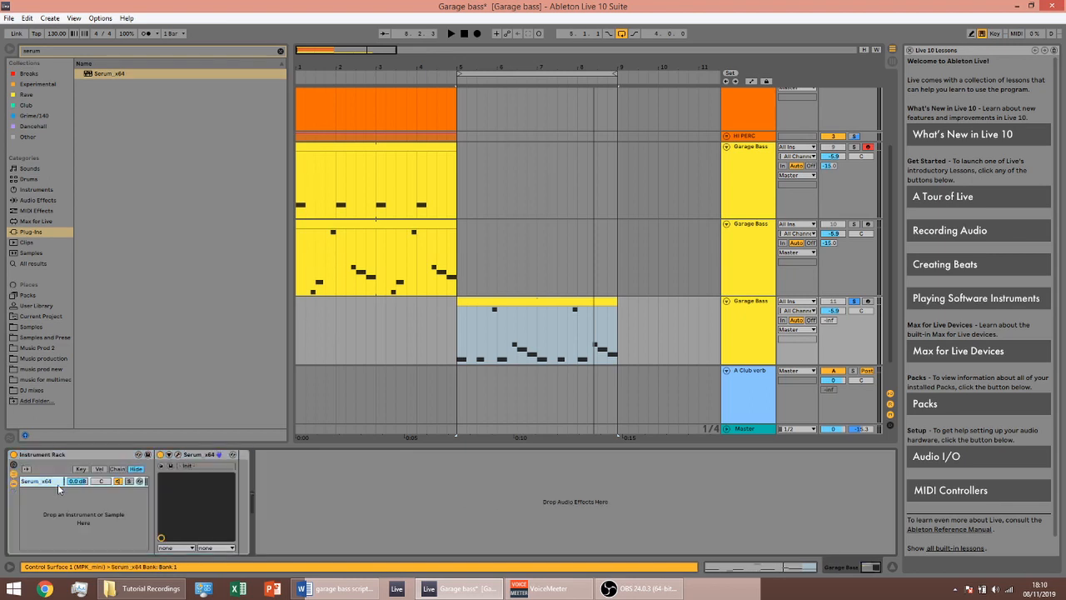
key("ctrl+d")
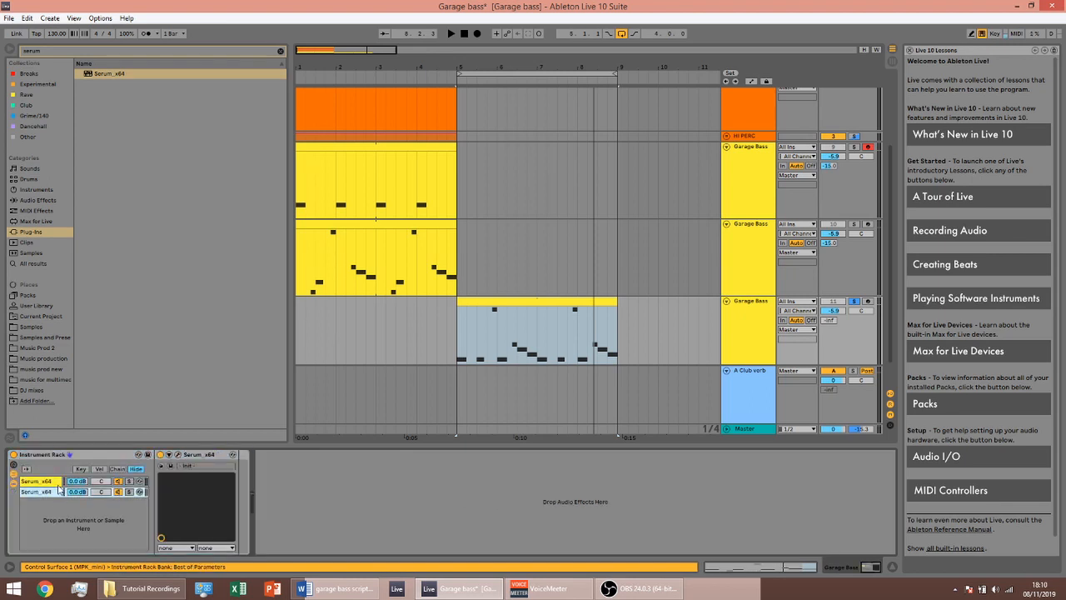
Step: Rename the first Serum chain in the rack as sub
left_click(55, 485)
key("ctrl+r")
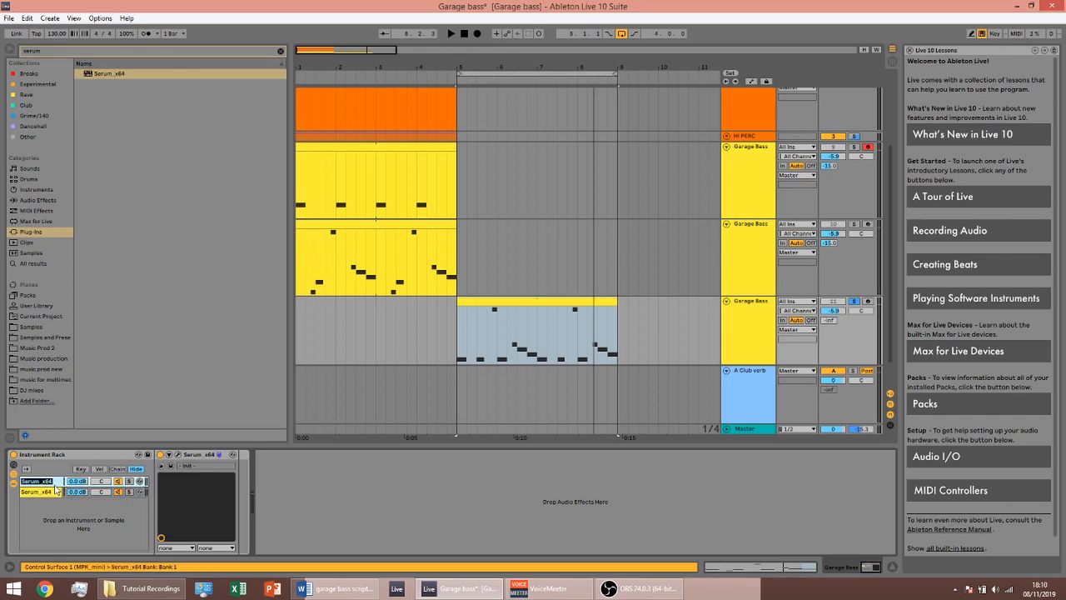
type("sub")
key("Return")
Step: In the sub chain's Serum, enable the sub oscillator at octave -2, disable oscillator A, and route the sub through the filter
left_click(178, 455)
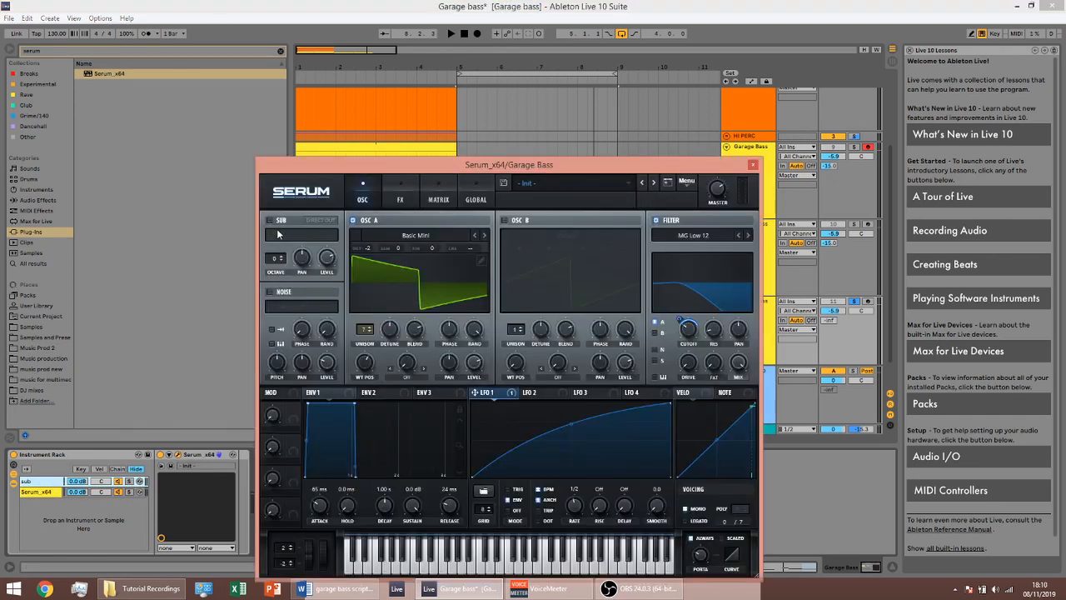
left_click(270, 220)
left_click(286, 263)
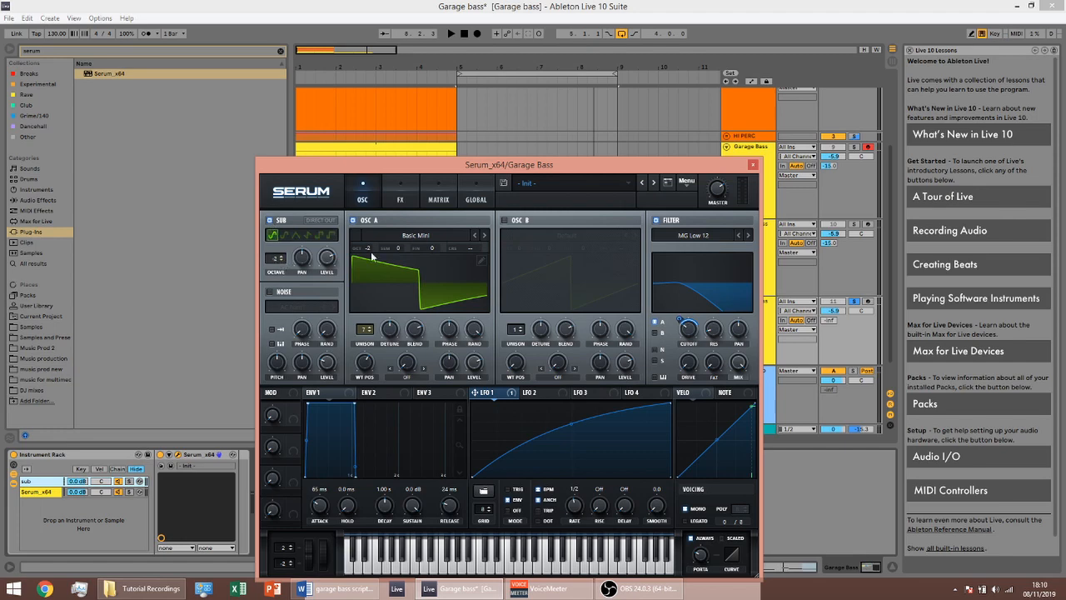
left_click(353, 220)
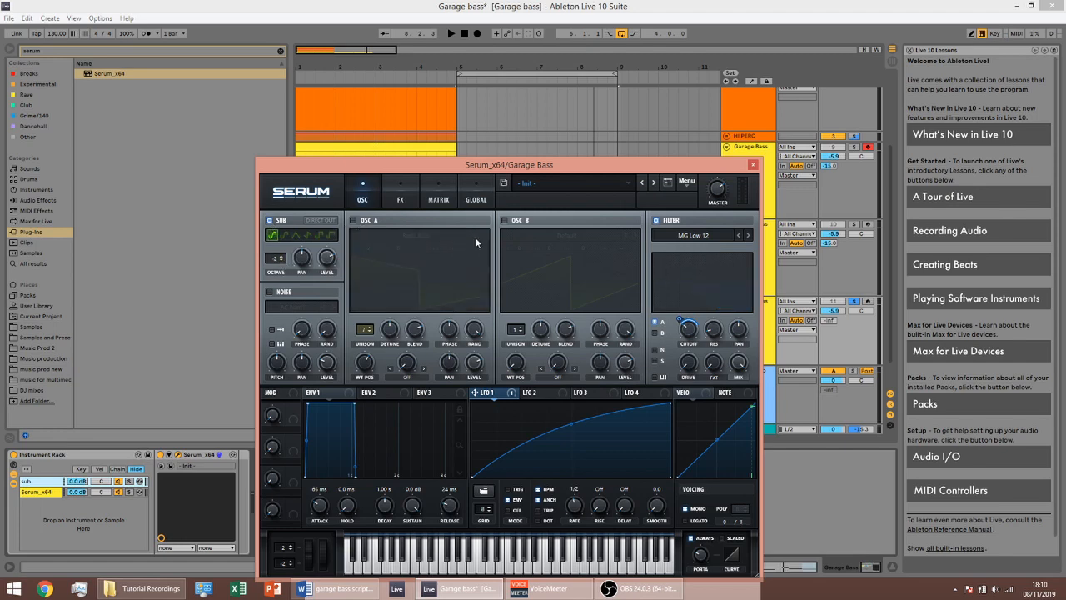
left_click(662, 361)
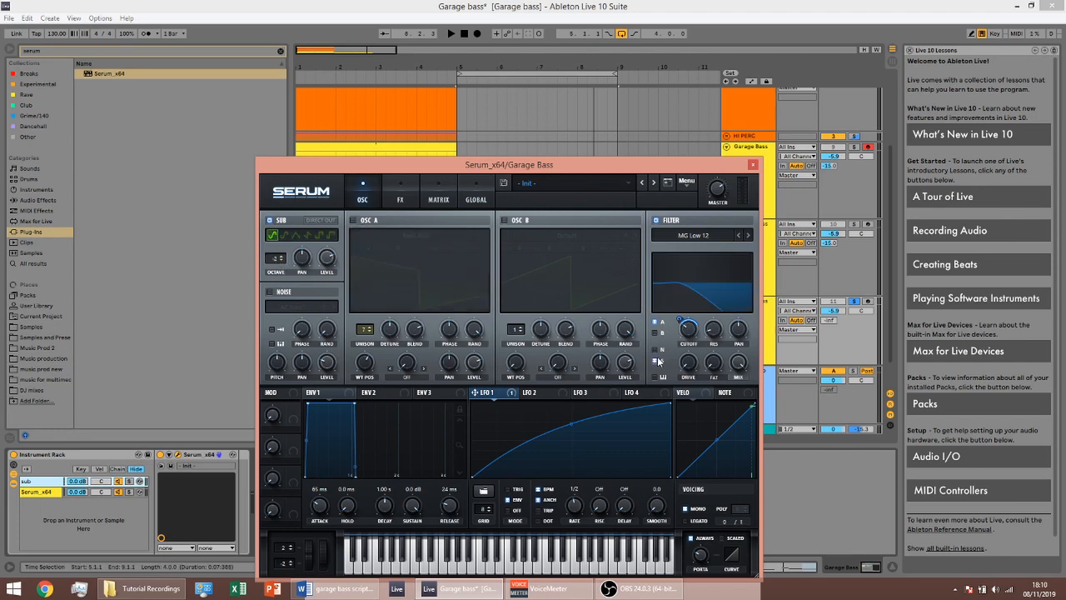
Step: Close Serum, search the browser for EQ Three, and add it after the Instrument Rack
left_click(754, 165)
key("ctrl+f")
type("eq")
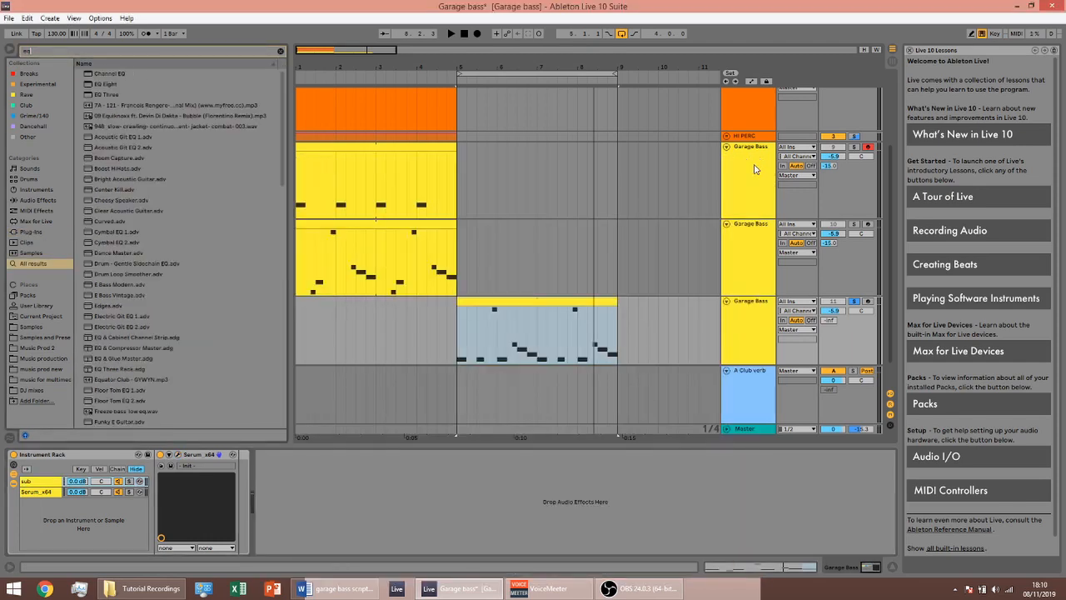
type(" three")
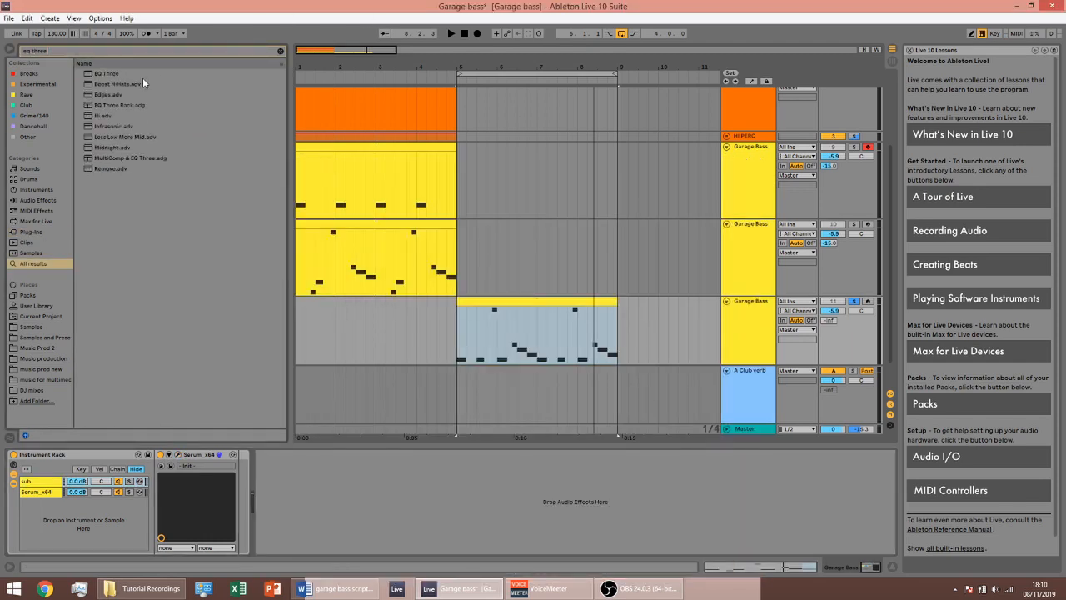
left_click_drag(140, 74, 325, 531)
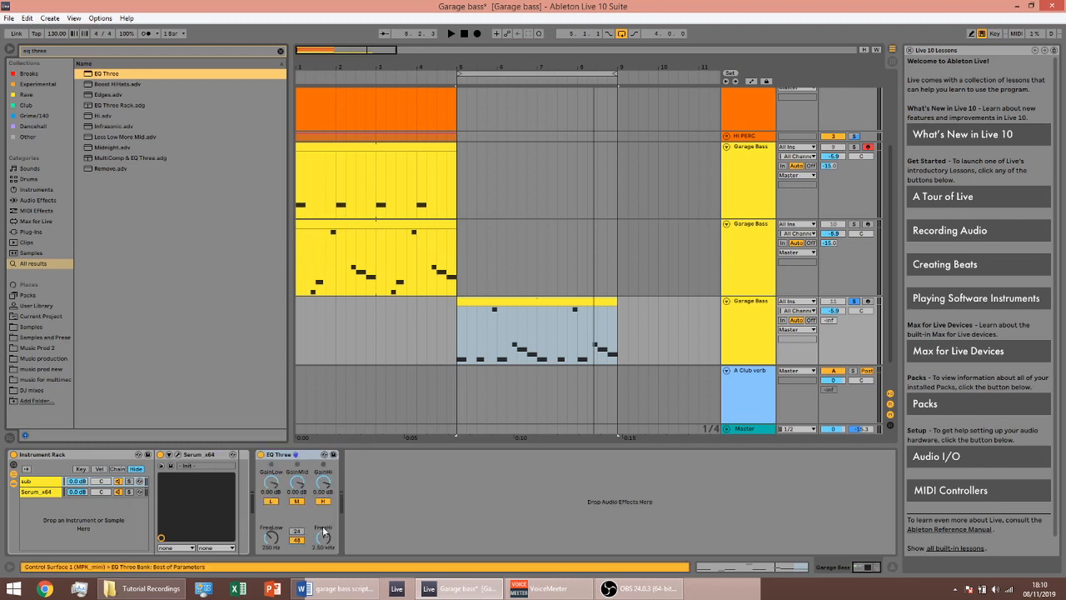
Step: Set the EQ Three's low crossover frequency to 100 Hz and its high crossover frequency to 700 Hz
left_click(278, 547)
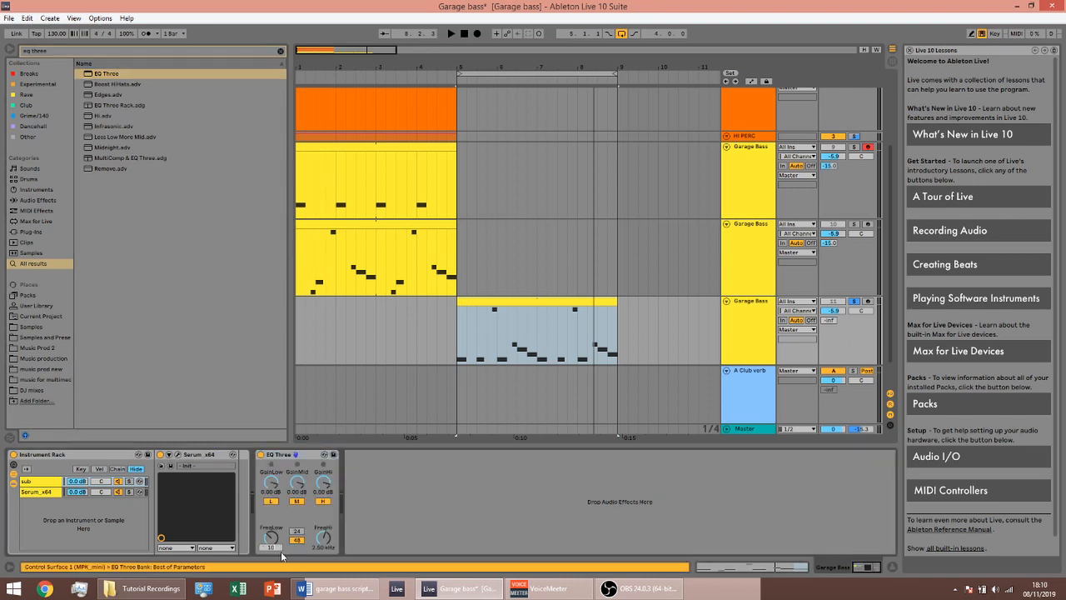
type("100 Hz")
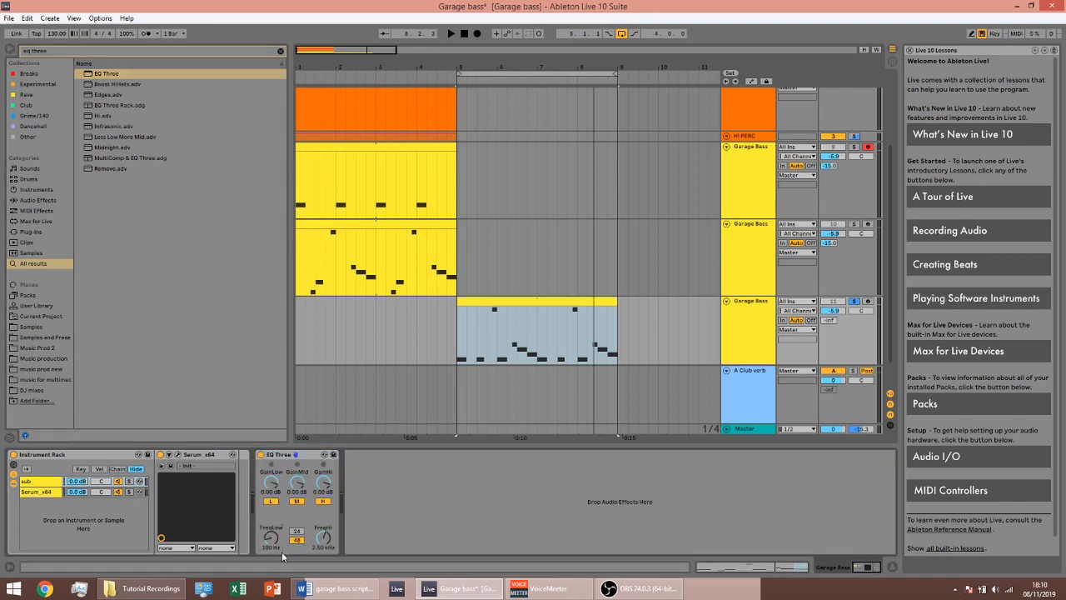
left_click(325, 547)
type("70")
Step: Move the EQ Three inside the Instrument Rack, behind Serum in the sub chain
left_click(293, 457)
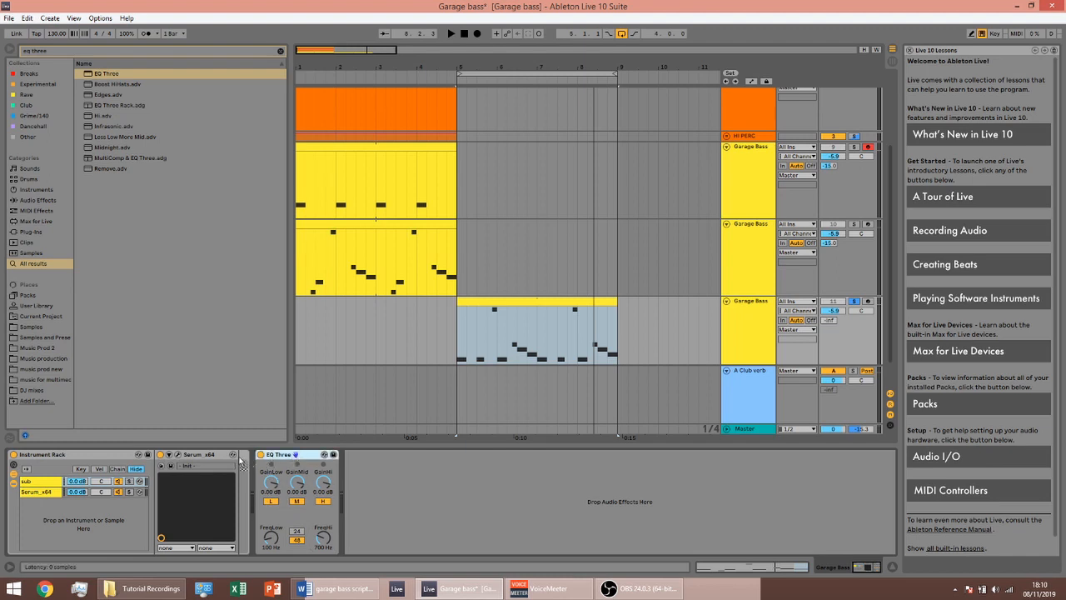
left_click_drag(241, 460, 238, 457)
left_click(35, 483)
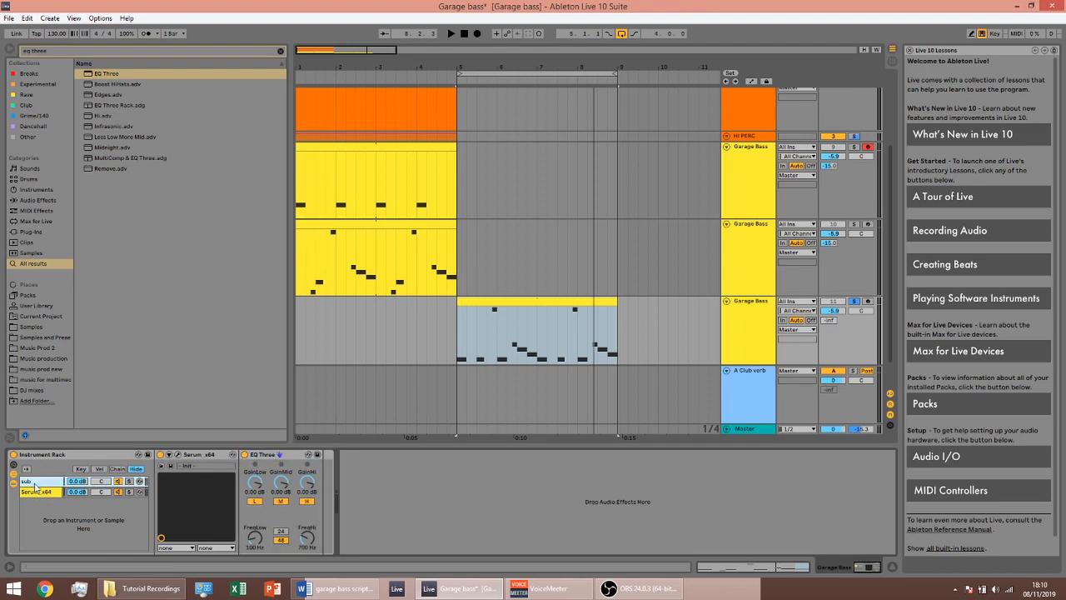
Step: Rename the Instrument Rack's second Serum chain as top
left_click(38, 491)
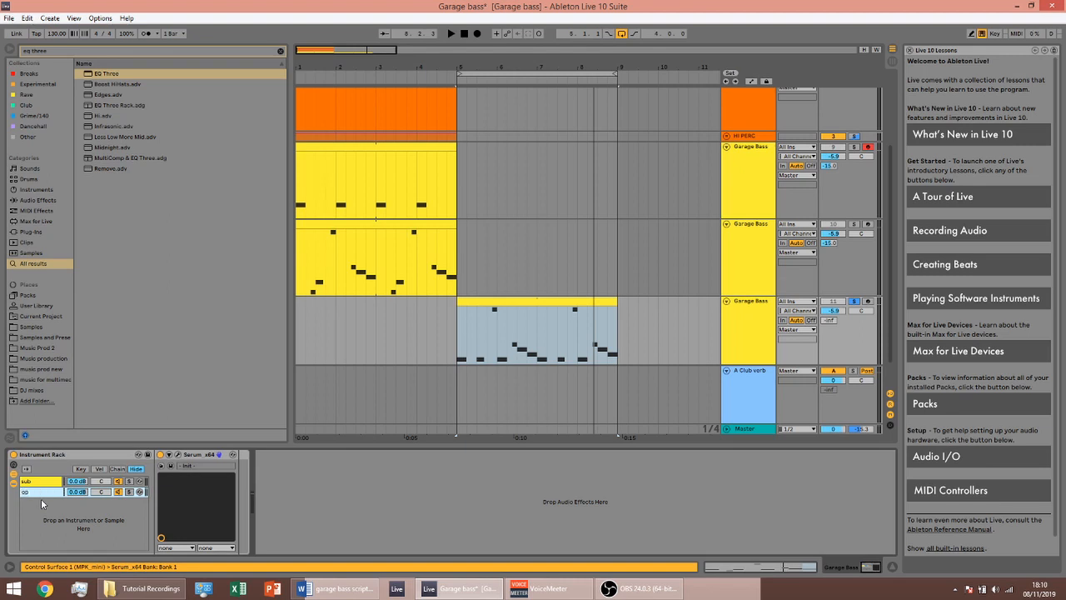
key("ctrl+r")
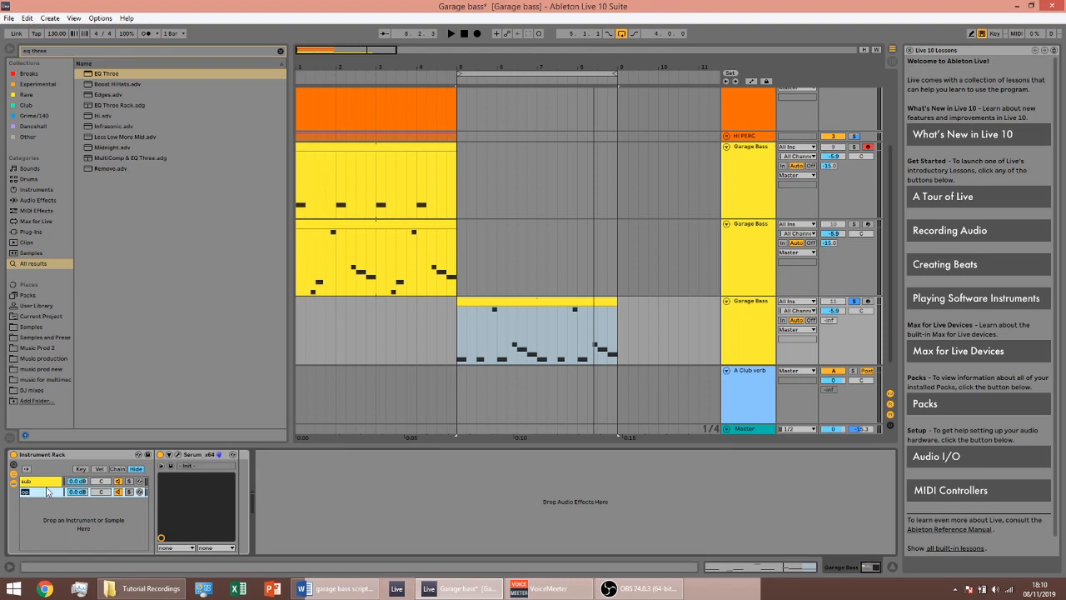
Step: Copy the sub chain's EQ Three into the top chain
left_click(42, 483)
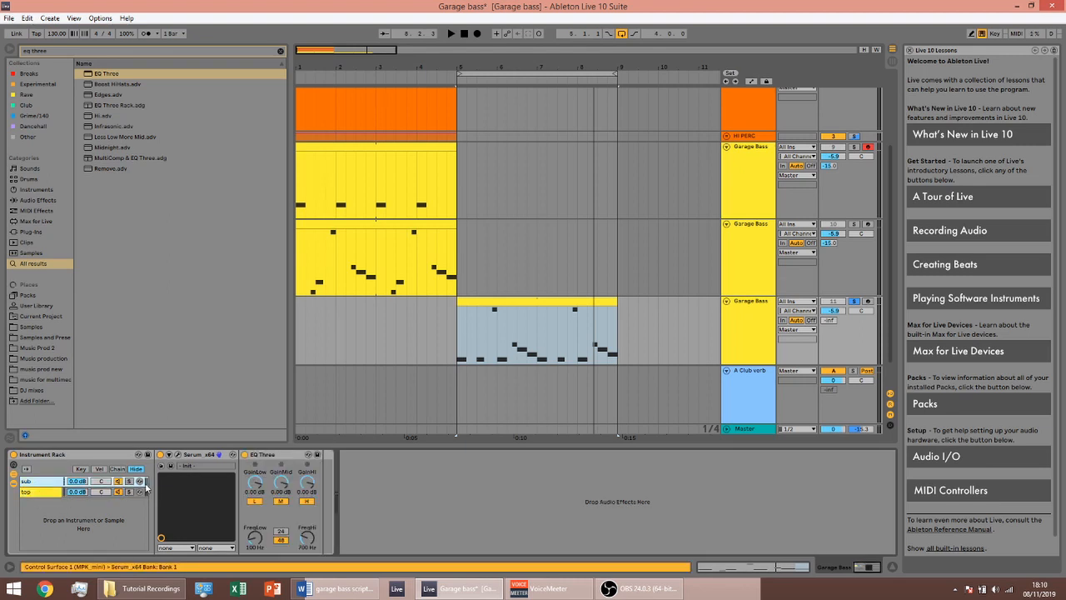
left_click(261, 457)
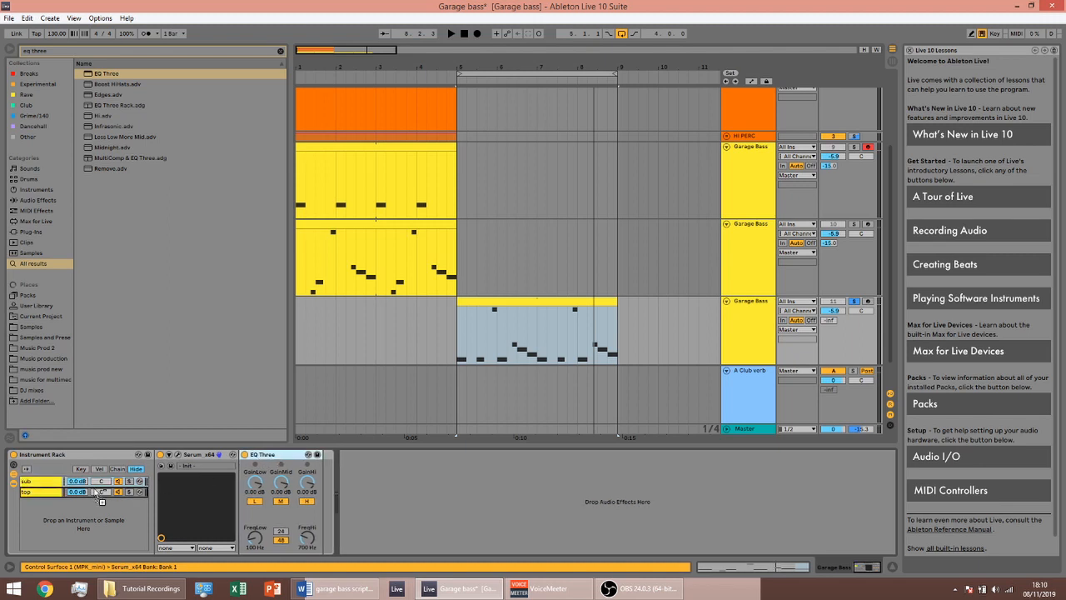
left_click(47, 493)
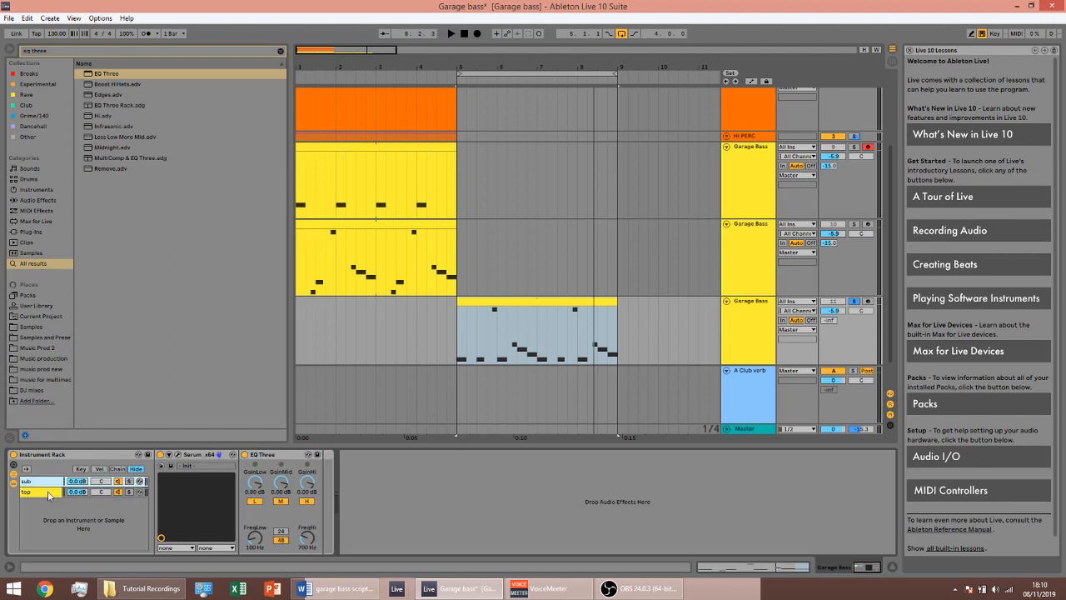
Step: Group the top chain's EQ Three into an Audio Effect Rack and duplicate its chain
left_click(289, 458)
key("ctrl+g")
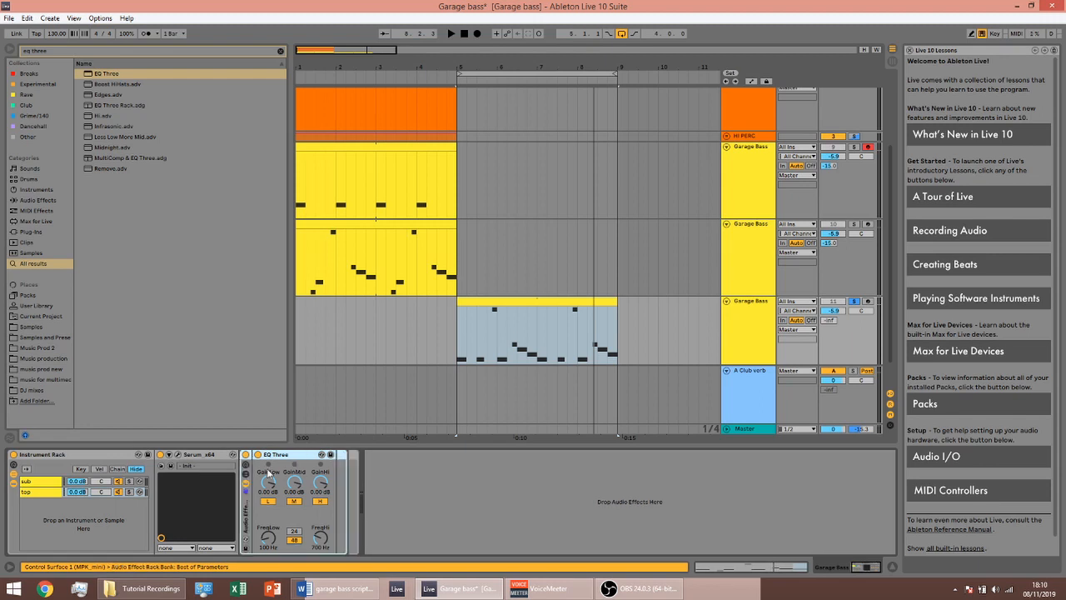
left_click(276, 483)
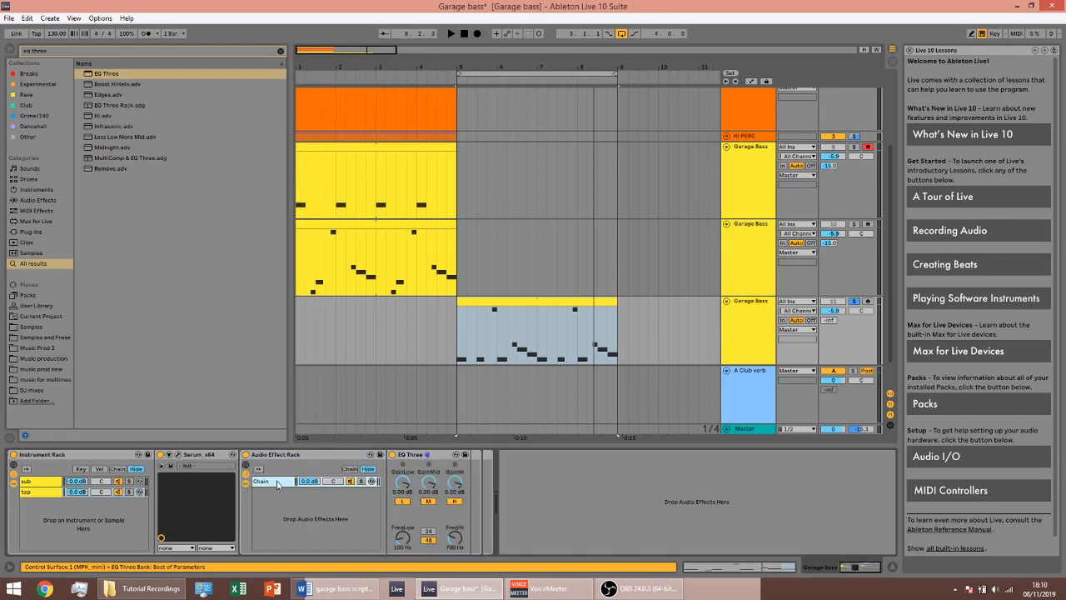
key("ctrl+d")
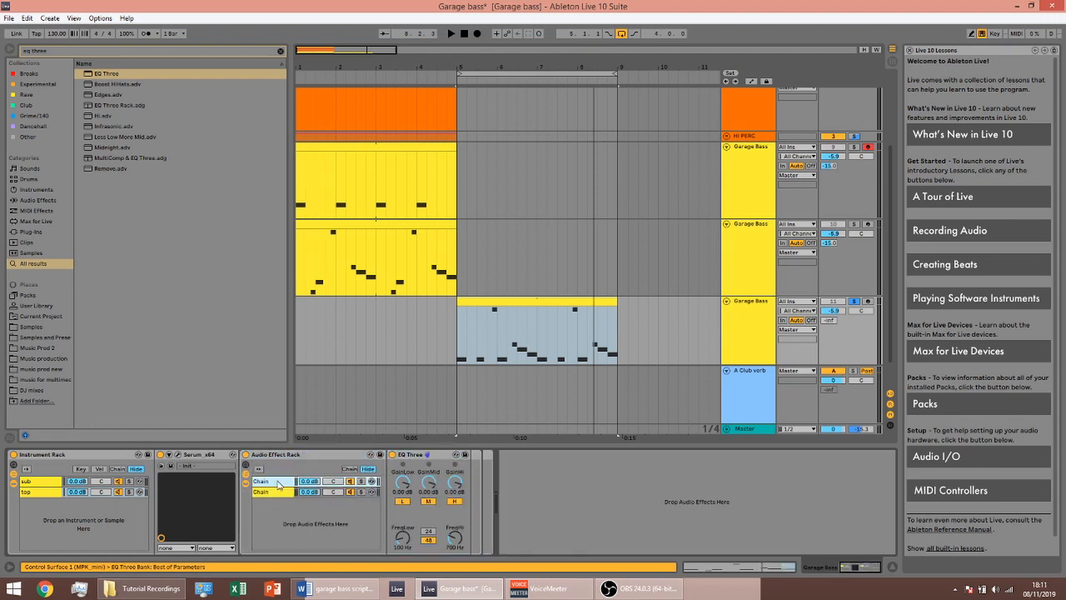
Step: Rename the two Audio Effect Rack chains as mid and high
key("ctrl+r")
type("mid")
key("Tab")
type("h")
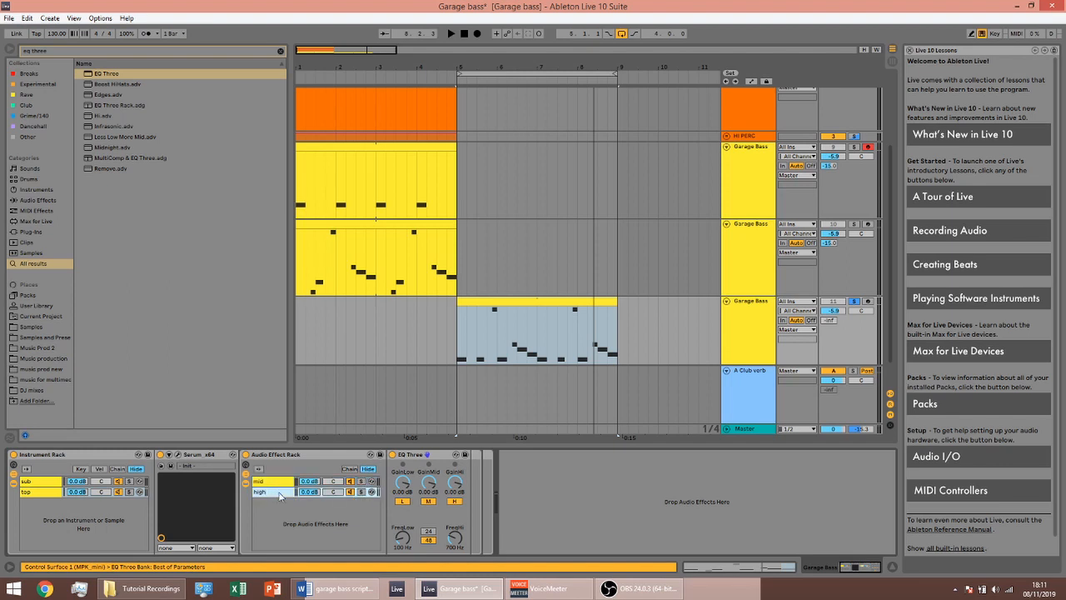
Step: Leave only the mid band active in the mid chain's EQ Three and only the high band in the high chain's
left_click(282, 481)
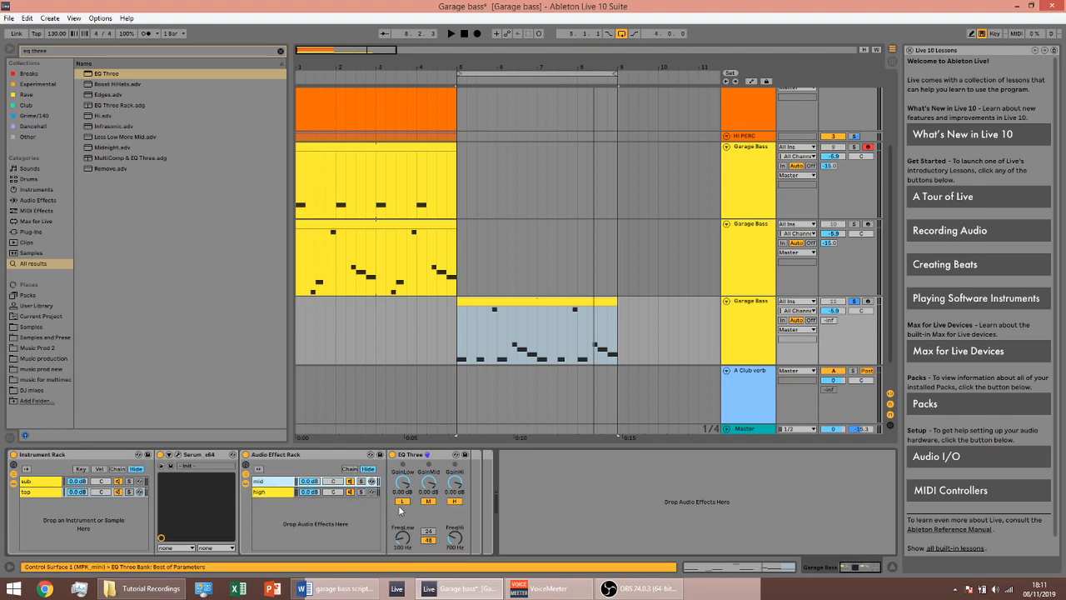
left_click(403, 500)
left_click(454, 500)
left_click(283, 493)
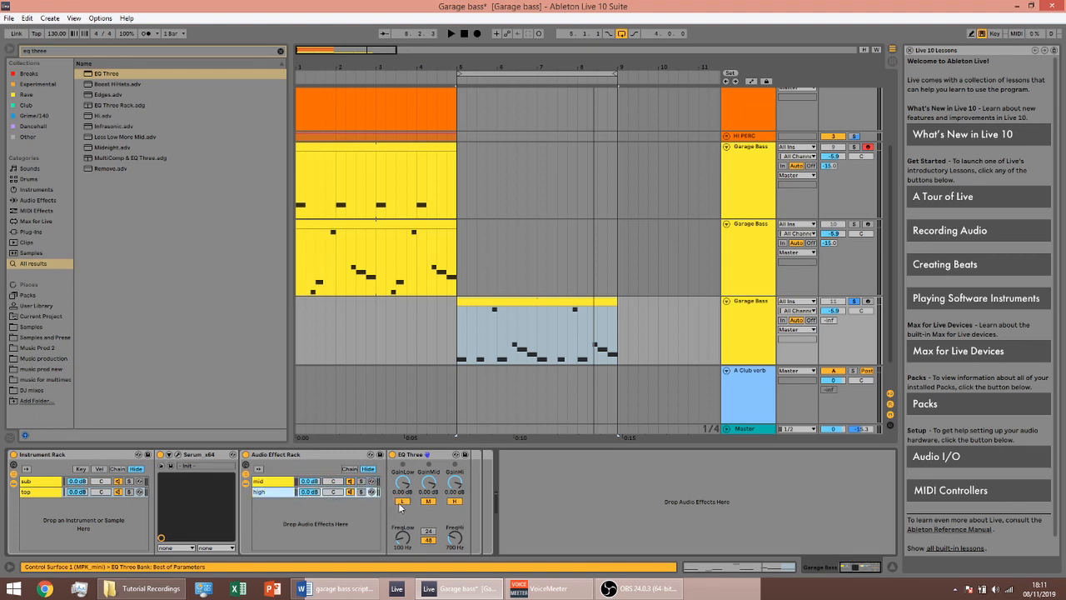
left_click(428, 501)
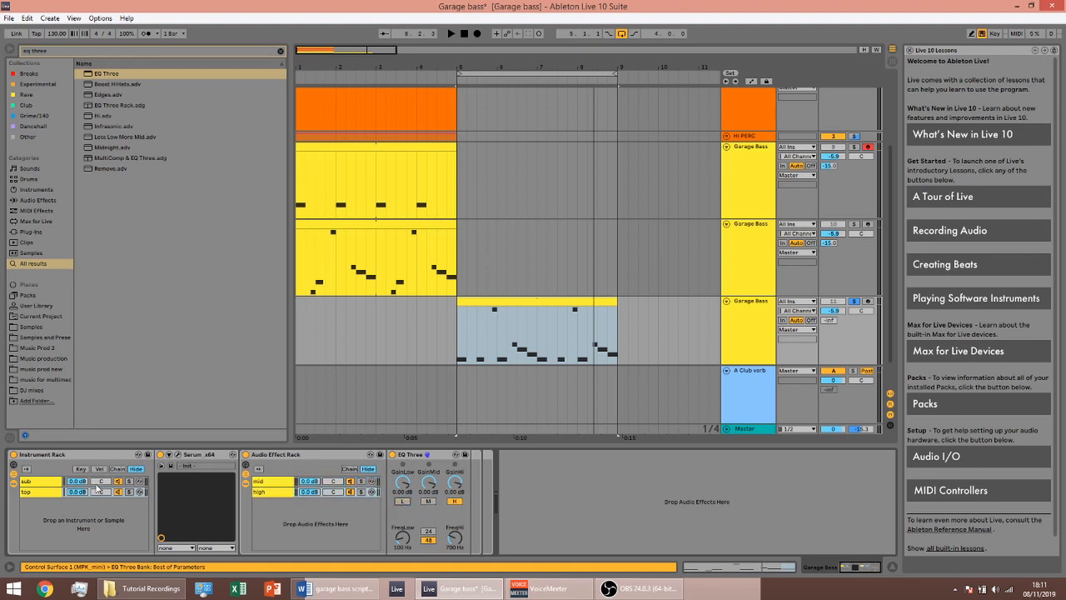
Step: Turn off the high and mid bands of the sub chain's EQ Three
left_click(62, 482)
left_click(307, 501)
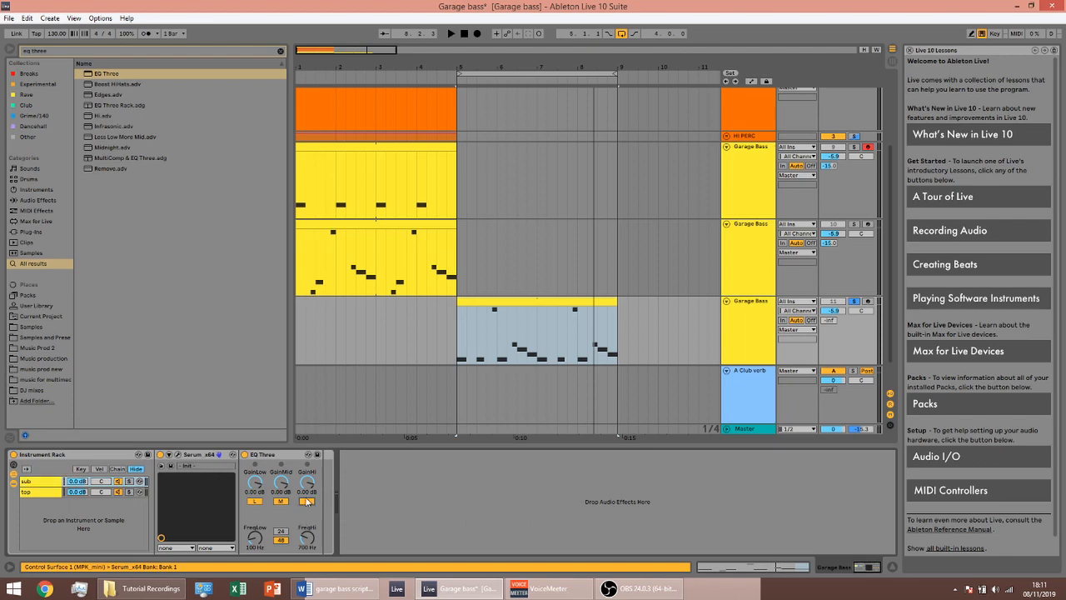
left_click(281, 501)
Step: Add a Compressor before the sub chain's EQ Three, with makeup gain off, RMS detection and automatic release
key("ctrl+f")
type("com")
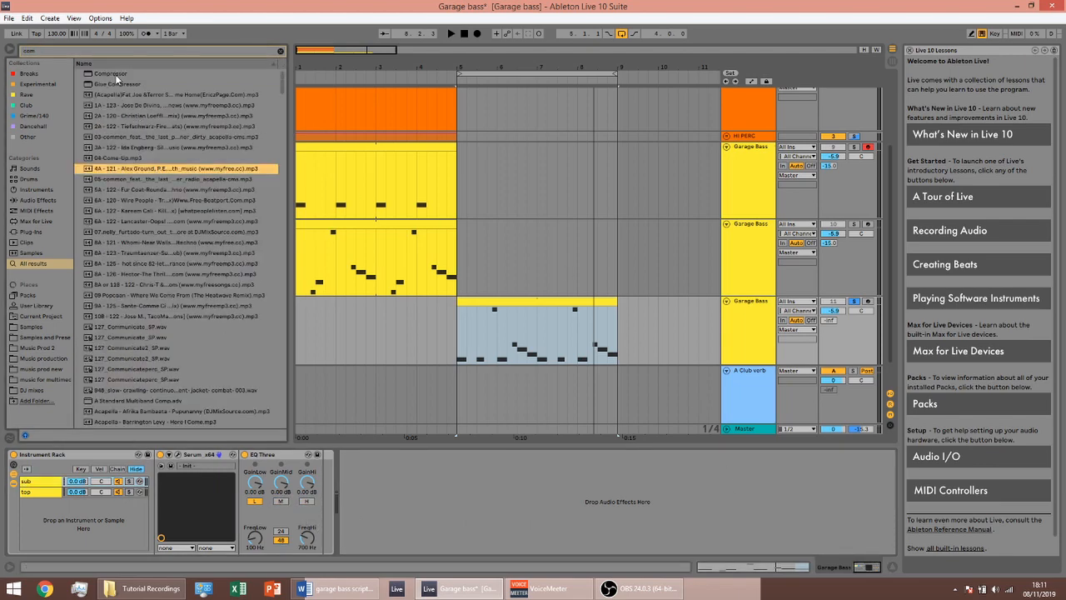
left_click_drag(111, 73, 242, 492)
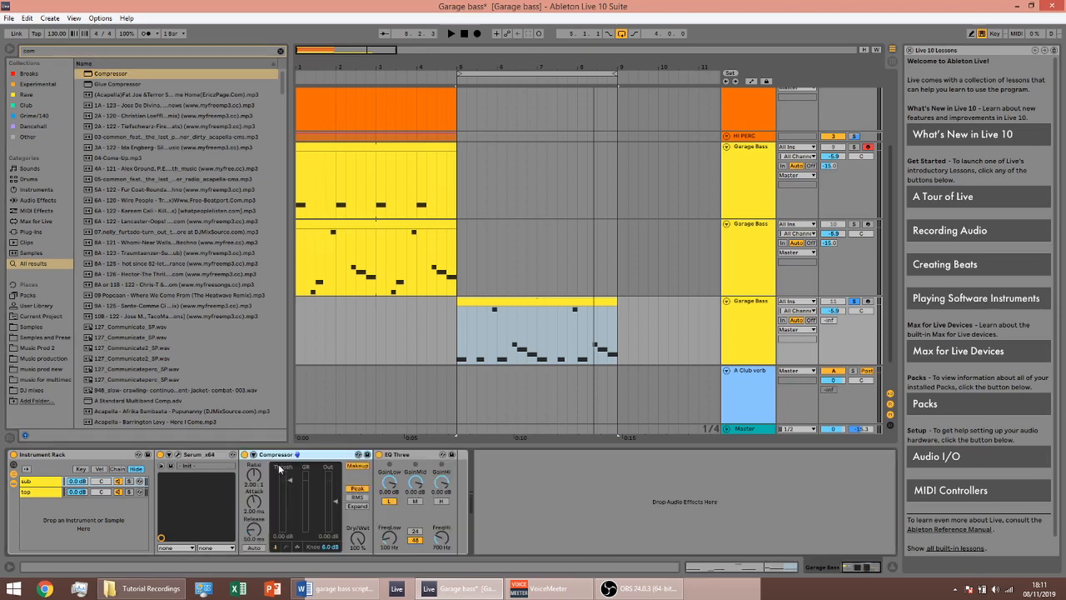
left_click(350, 468)
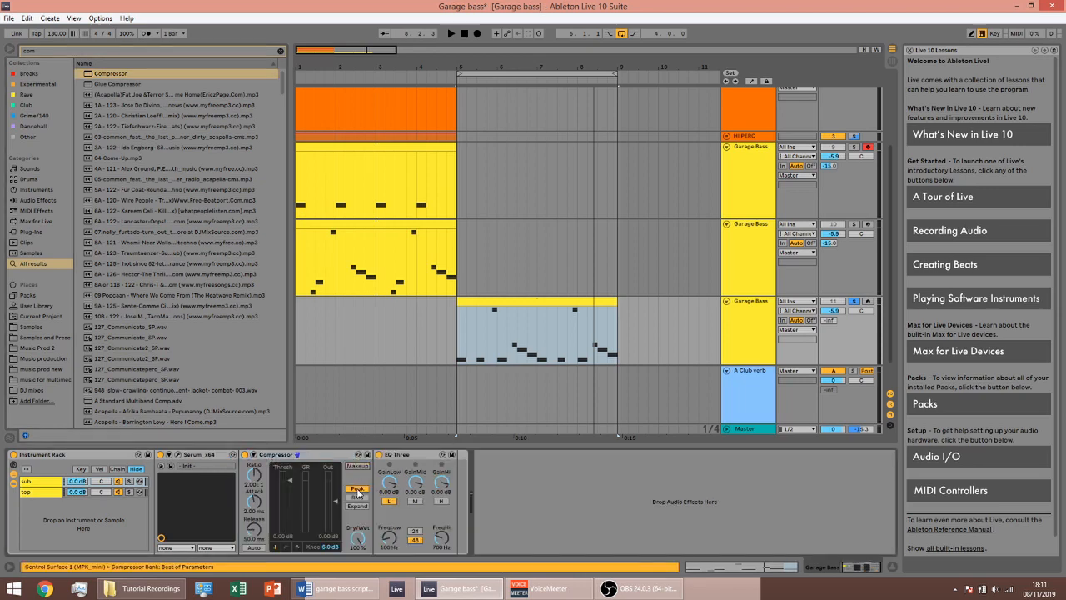
left_click(261, 547)
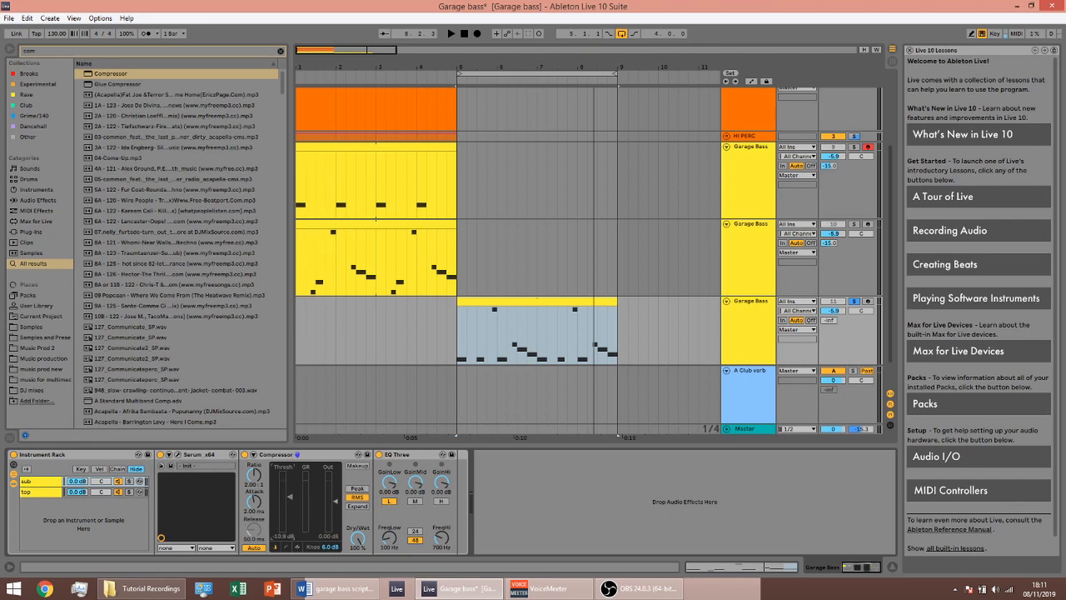
Step: During playback, set the sub Compressor's ratio to 4.50:1, threshold to -24.0 dB and output gain to 4.29 dB
key("space")
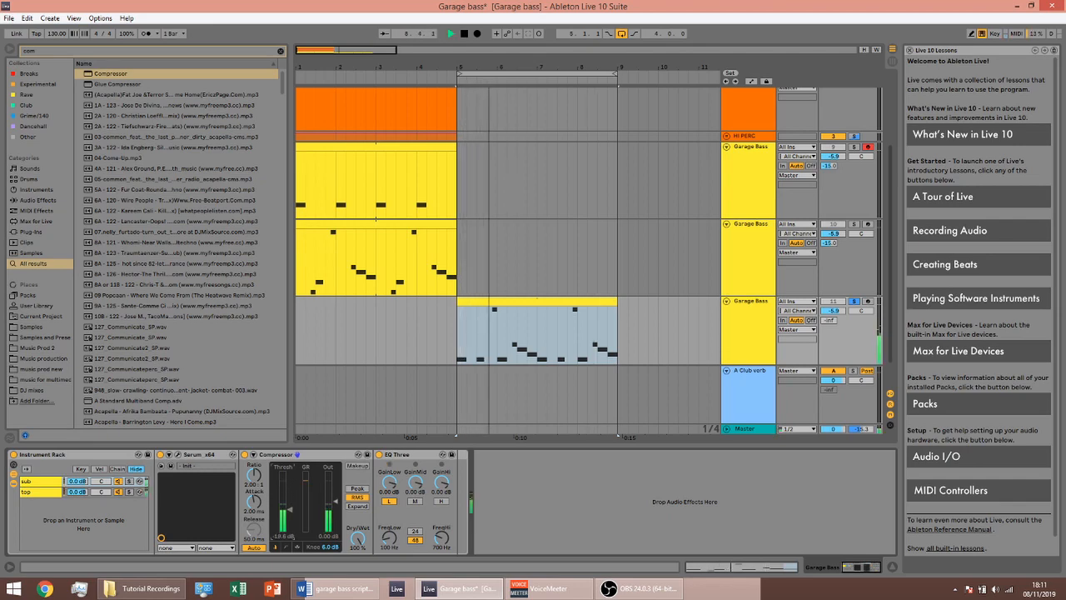
left_click_drag(290, 513, 290, 515)
left_click_drag(254, 478, 254, 456)
left_click_drag(290, 513, 336, 498)
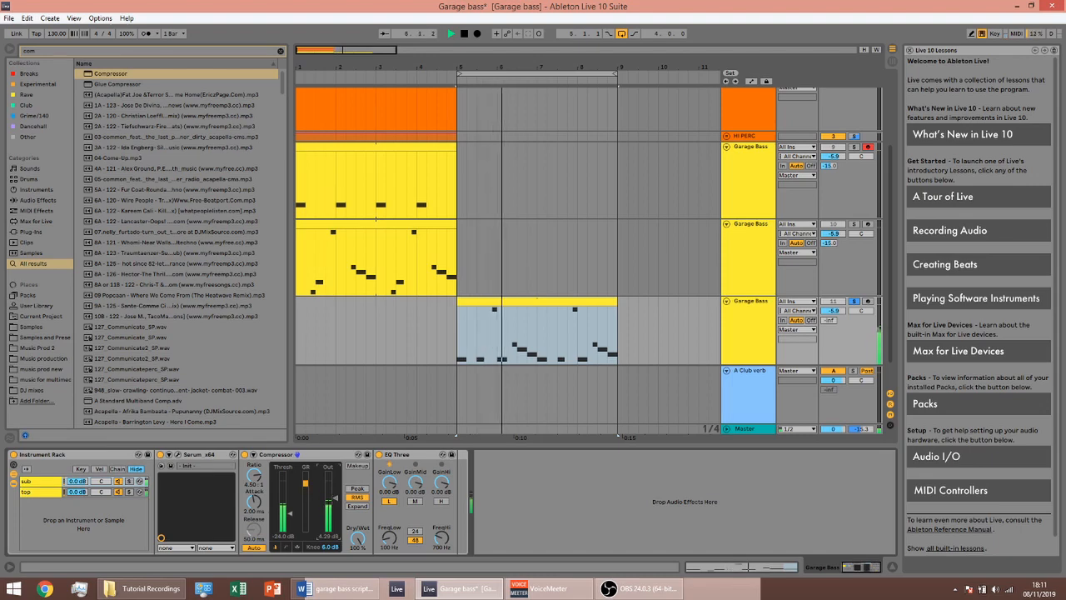
Step: Compare the sub sound with its Compressor bypassed and enabled, soloing the sub chain during playback
left_click(246, 455)
left_click(245, 454)
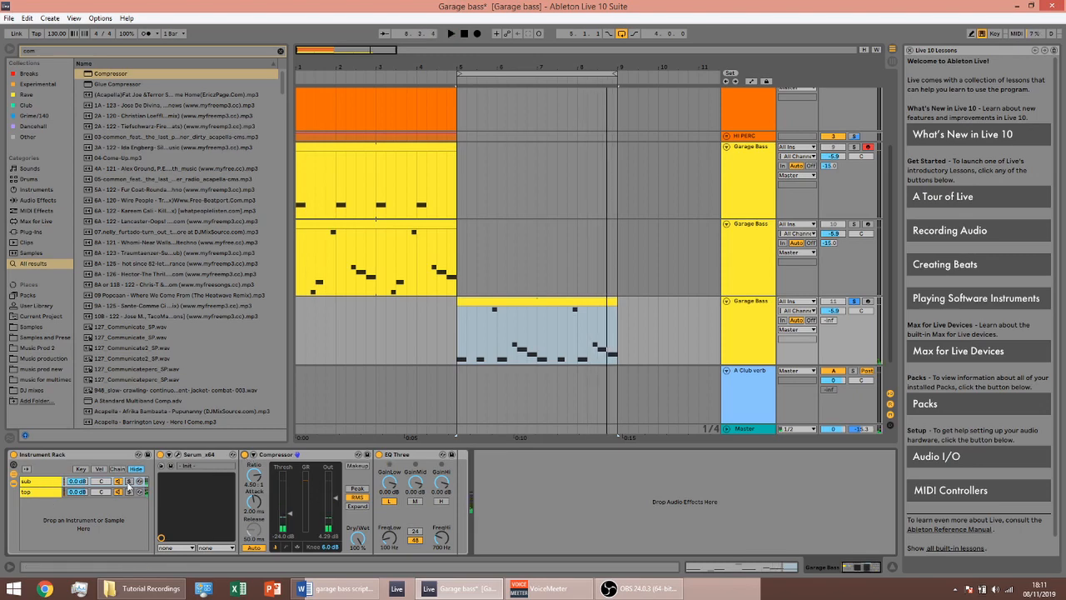
left_click(129, 483)
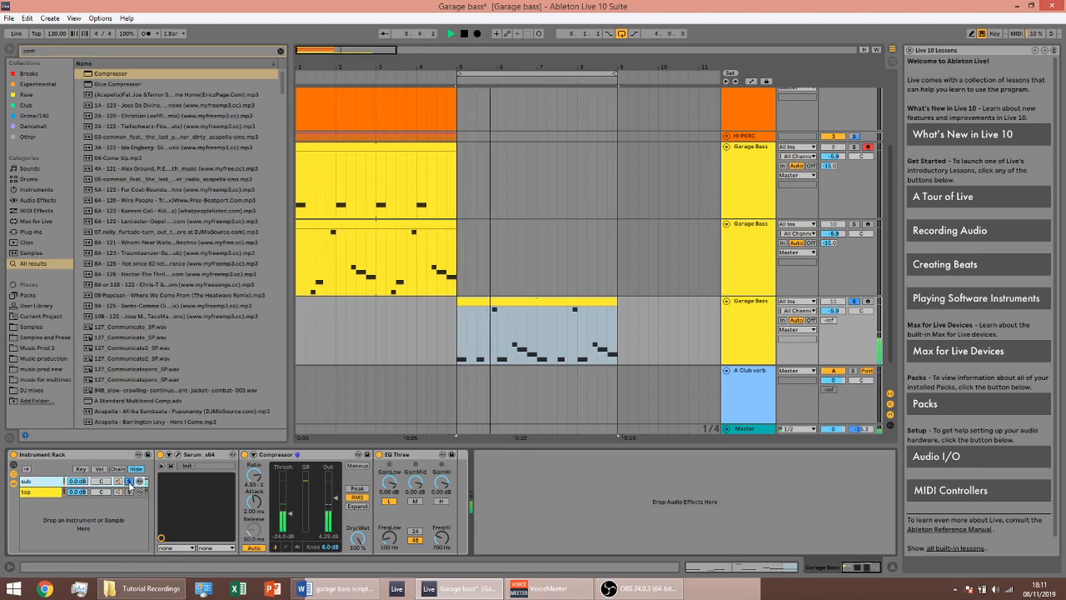
left_click(246, 455)
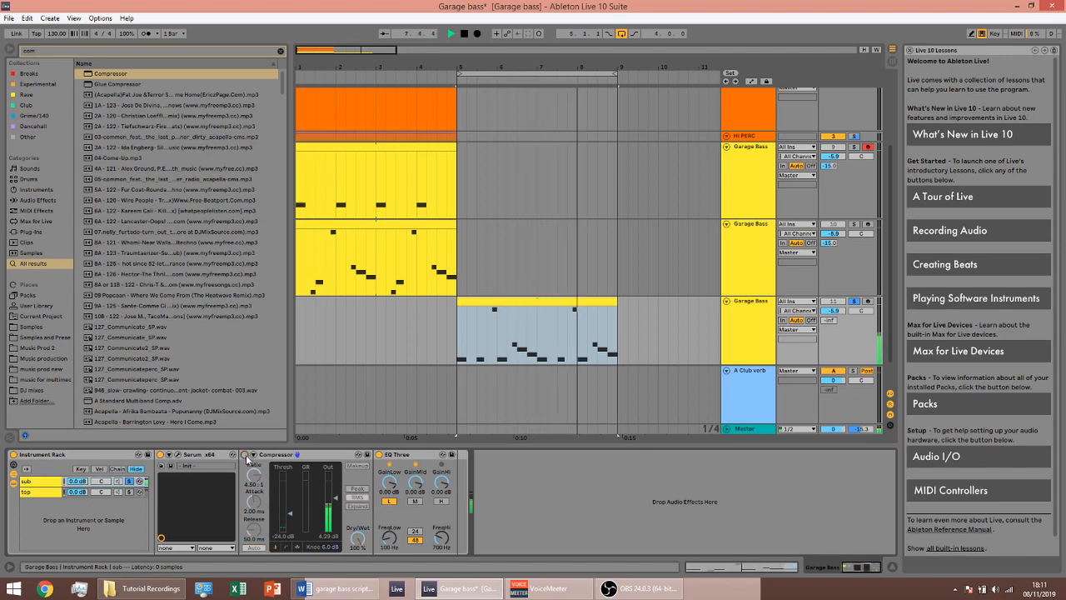
left_click(246, 455)
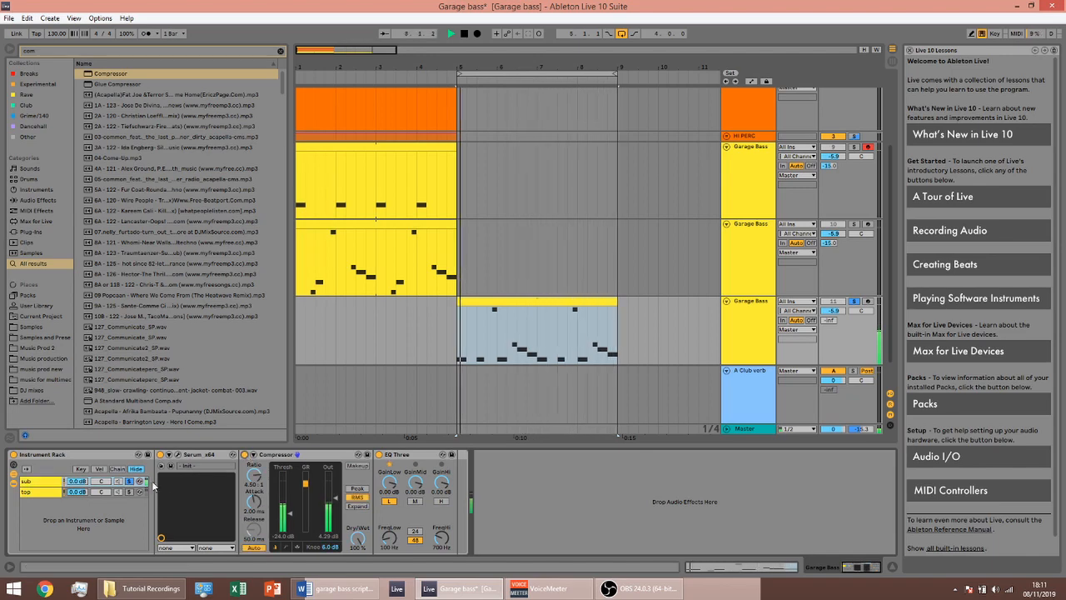
Step: Add an Overdrive before the EQ Three in the mid chain of the top chain's Audio Effect Rack
left_click(46, 492)
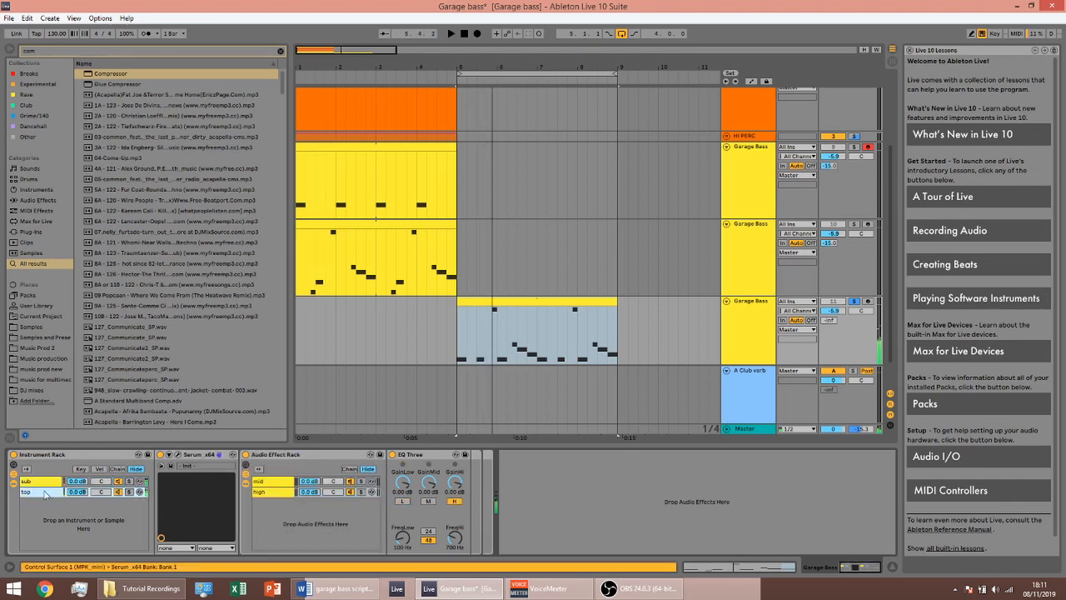
left_click(265, 483)
key("ctrl+f")
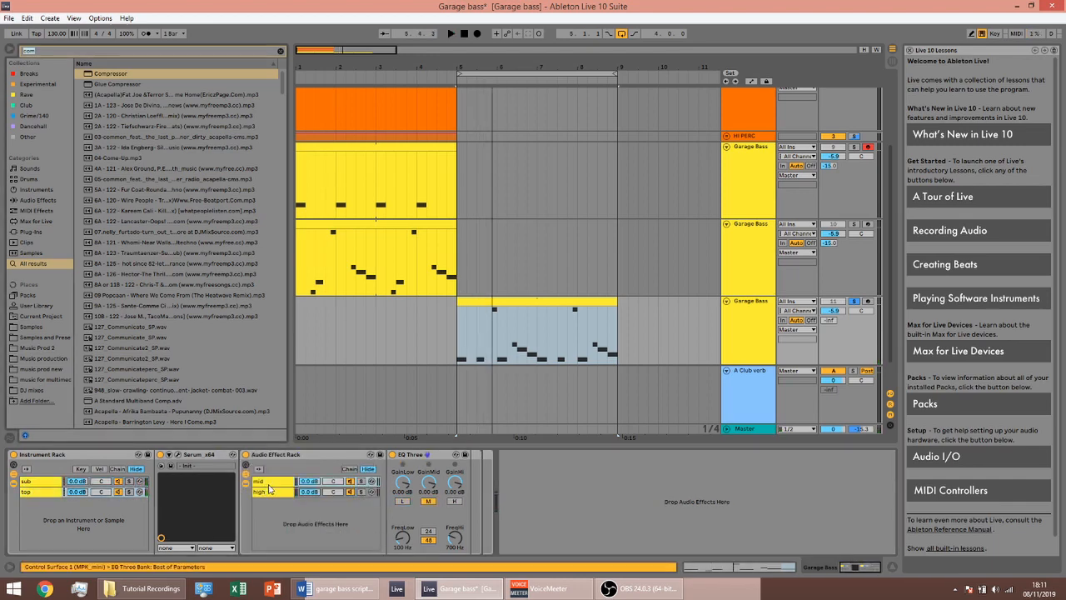
type("over")
left_click(108, 73)
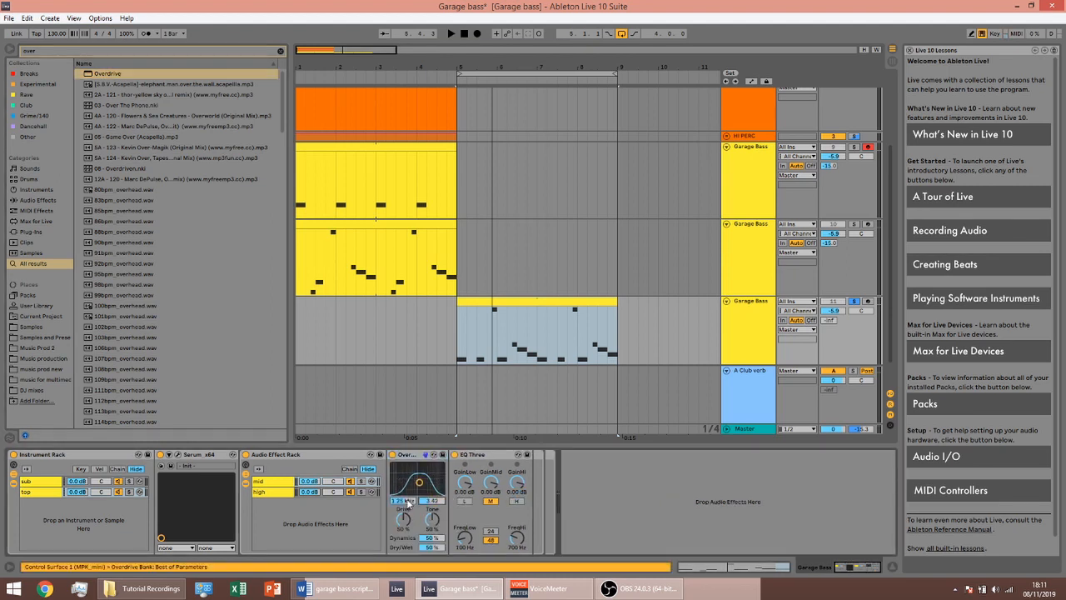
Step: Set the mid chain's Overdrive to a 300 Hz filter frequency, 1.70 bandwidth and 24% drive, auditioning it during playback
key("space")
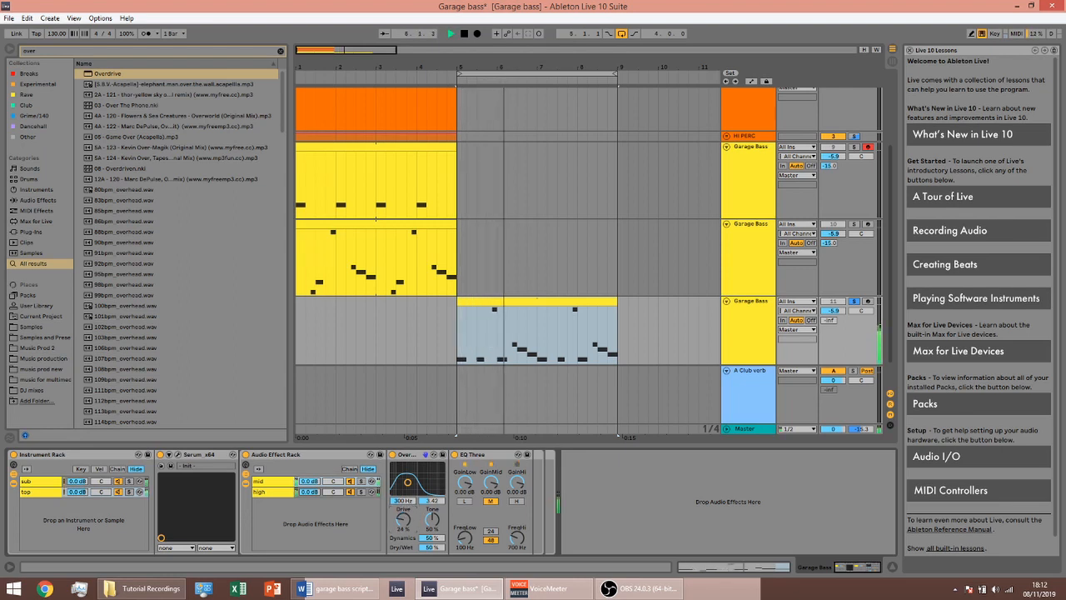
left_click_drag(433, 503, 433, 533)
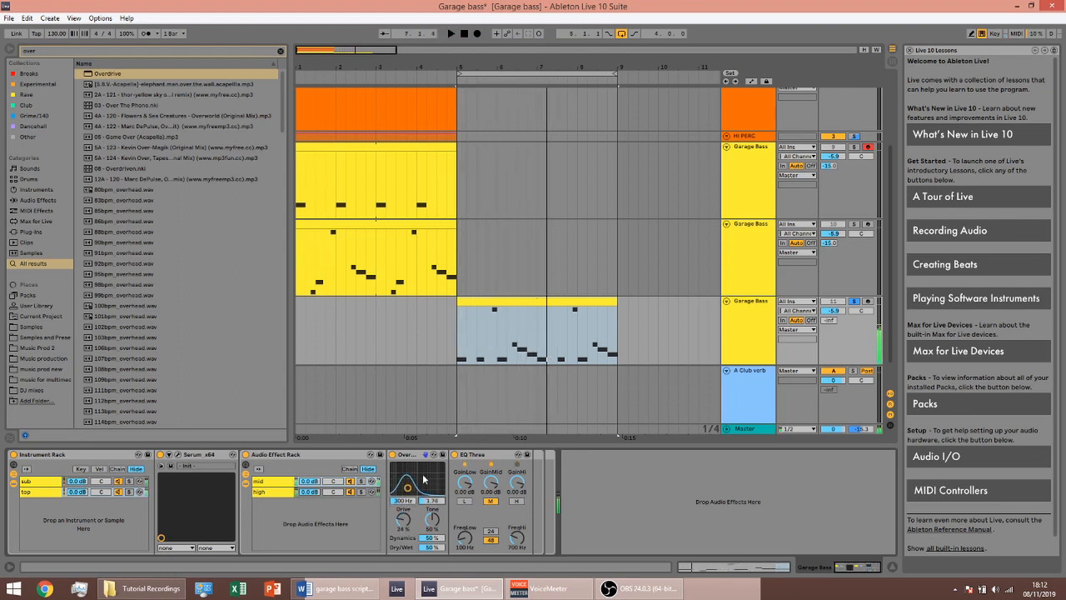
Step: Copy the mid chain's Overdrive before the high chain's EQ Three, set its filter frequency to 911 Hz and adjust its drive during playback
key("space")
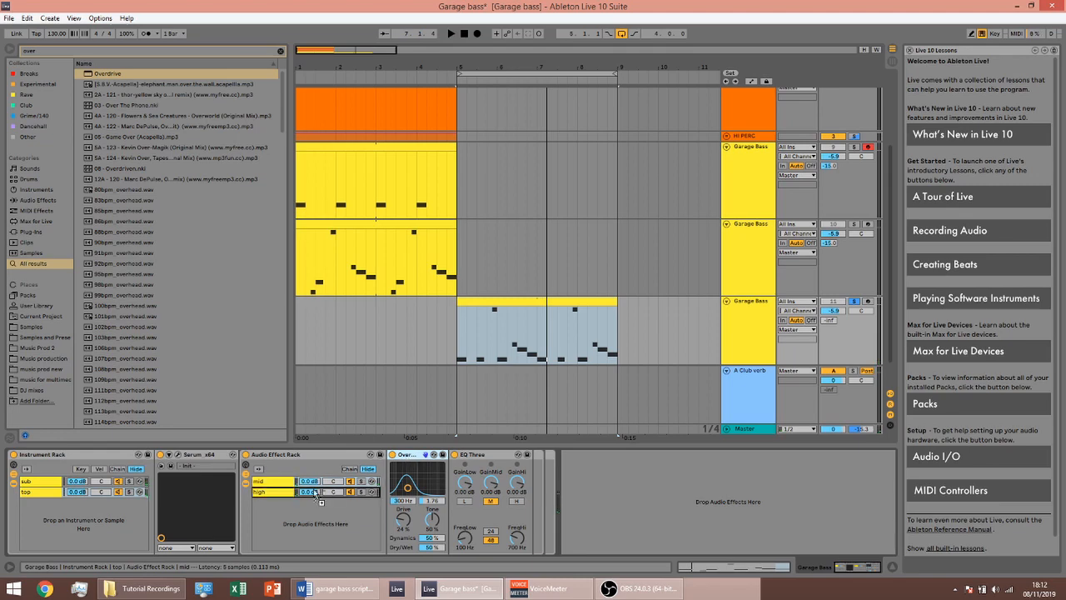
key("Delete")
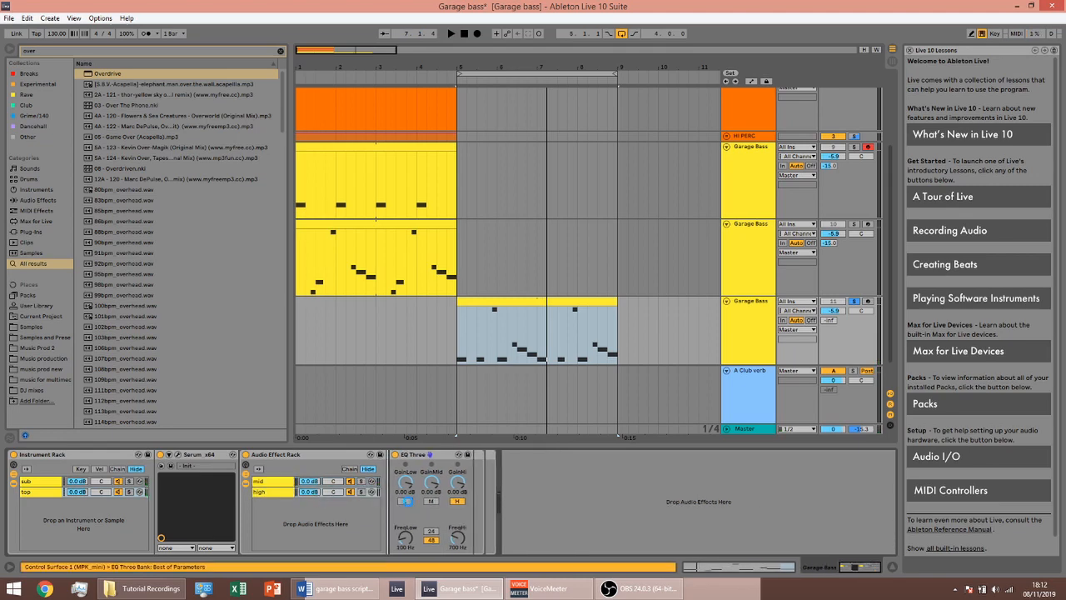
key("ctrl+z")
key("space")
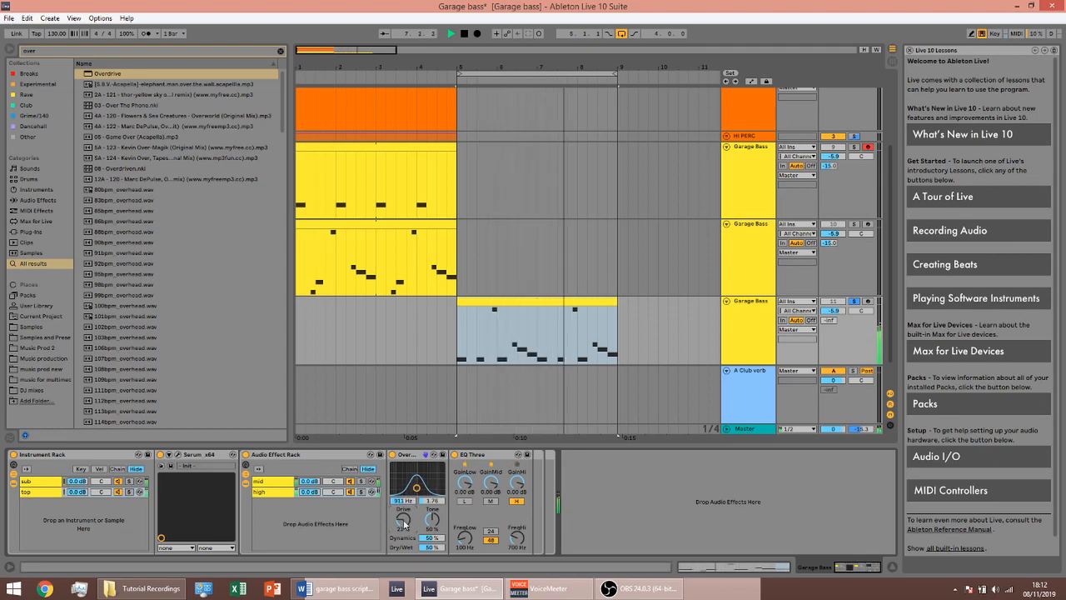
key("space")
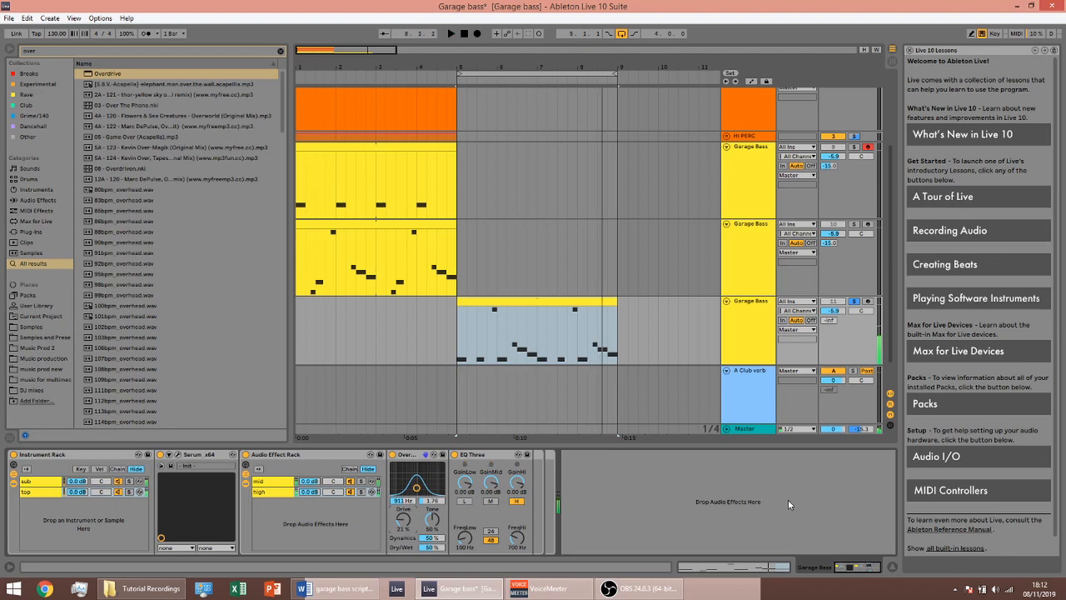
Step: Add an EQ Eight after the Instrument Rack and set its first band to a low cut at 31.9 Hz, checking the spectrum during playback
key("ctrl+f")
type("eq")
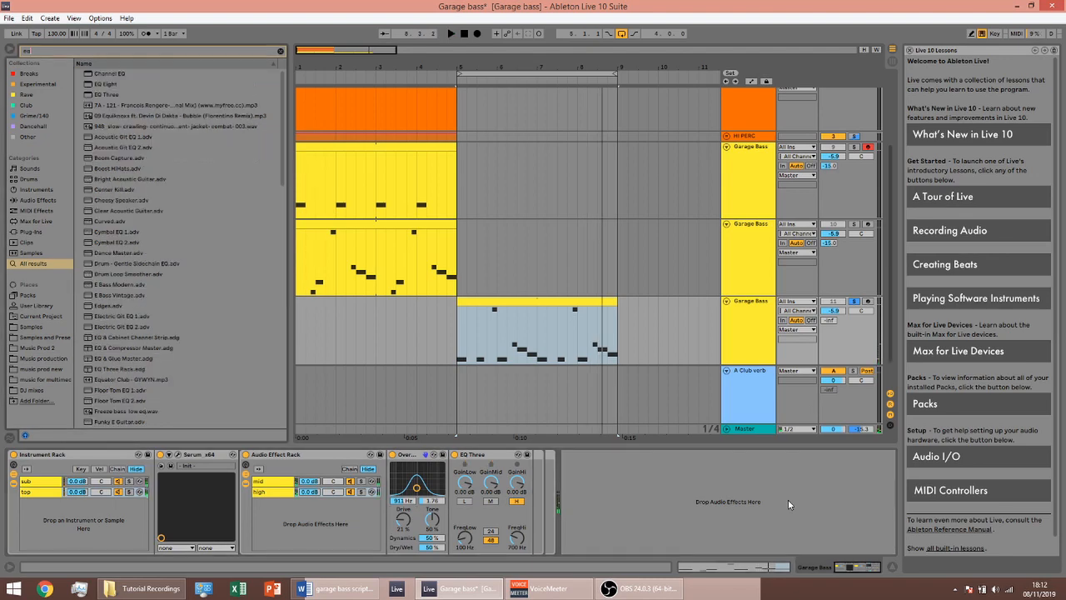
double_click(110, 84)
key("space")
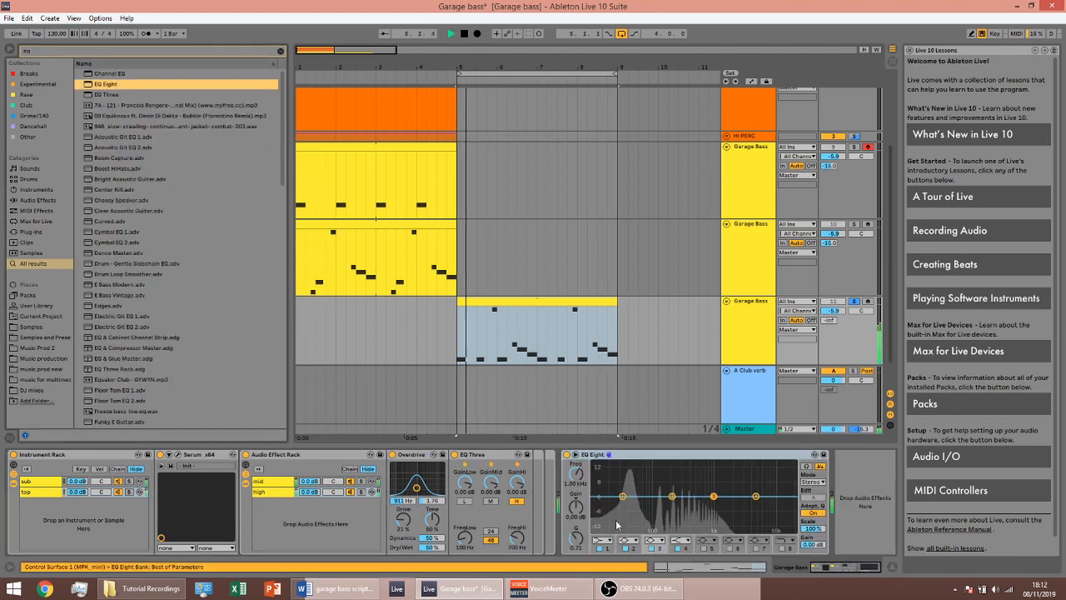
left_click(602, 541)
left_click(601, 469)
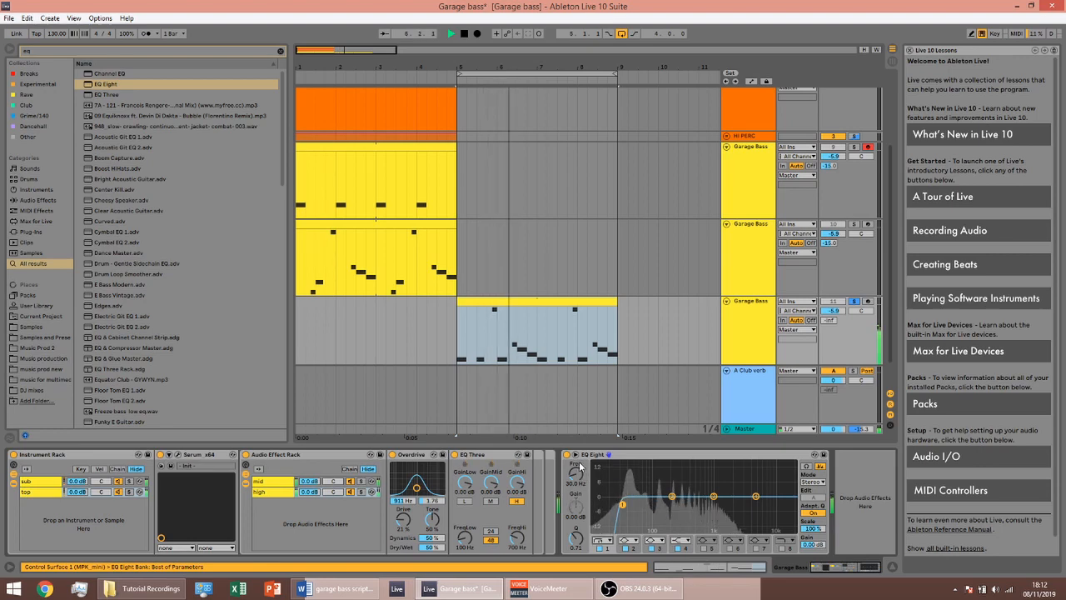
left_click(609, 454)
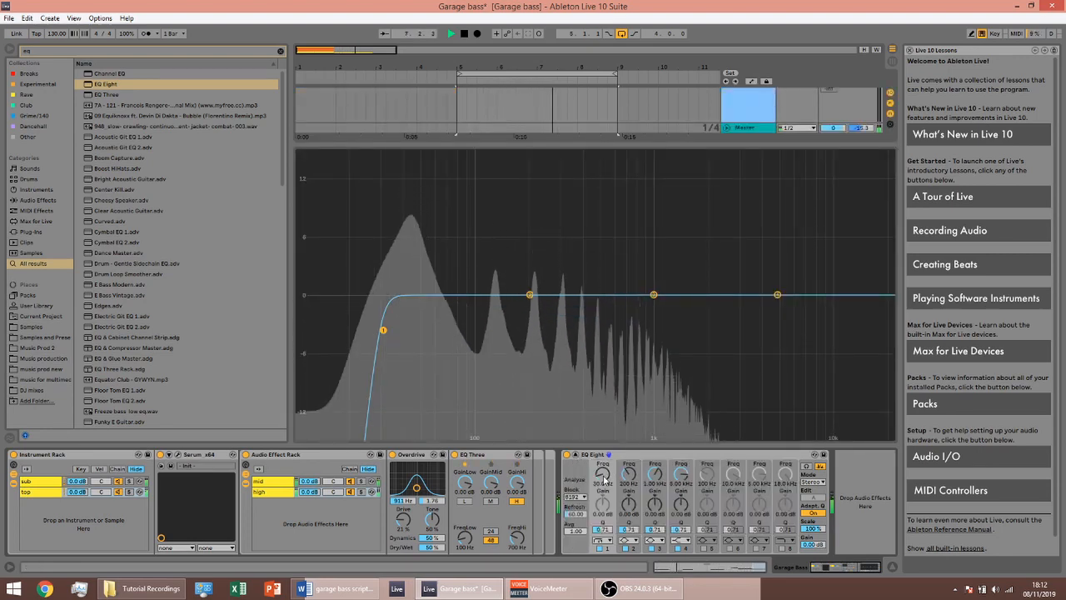
left_click_drag(604, 477, 604, 474)
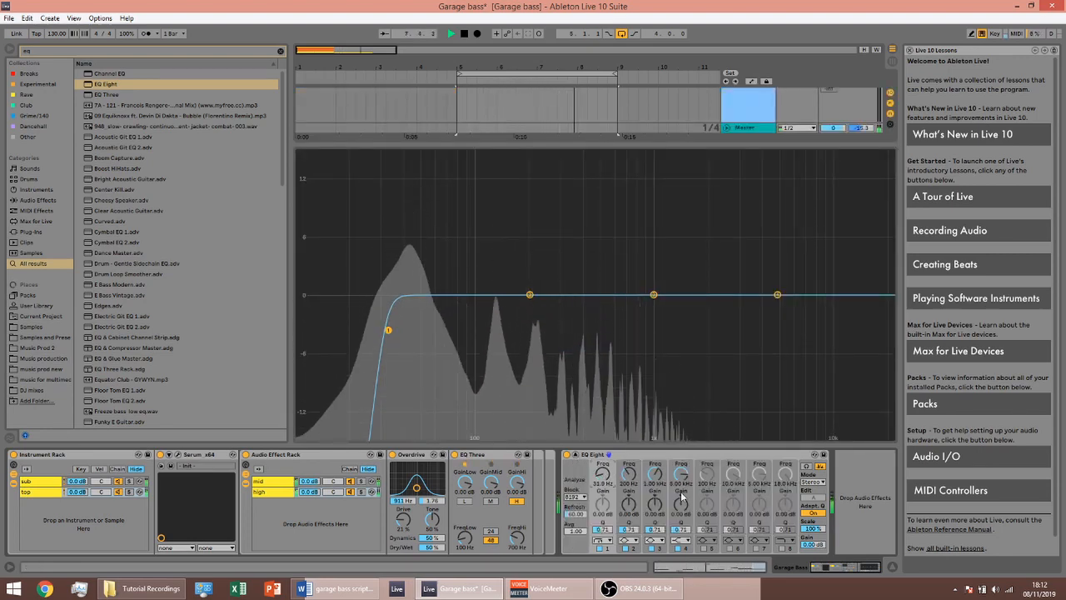
left_click(576, 455)
key("space")
Step: Add the "alloy mono below 2Khz" rack after the EQ Eight, close its preset manager and plug-in window, and audition the bass
key("ctrl+f")
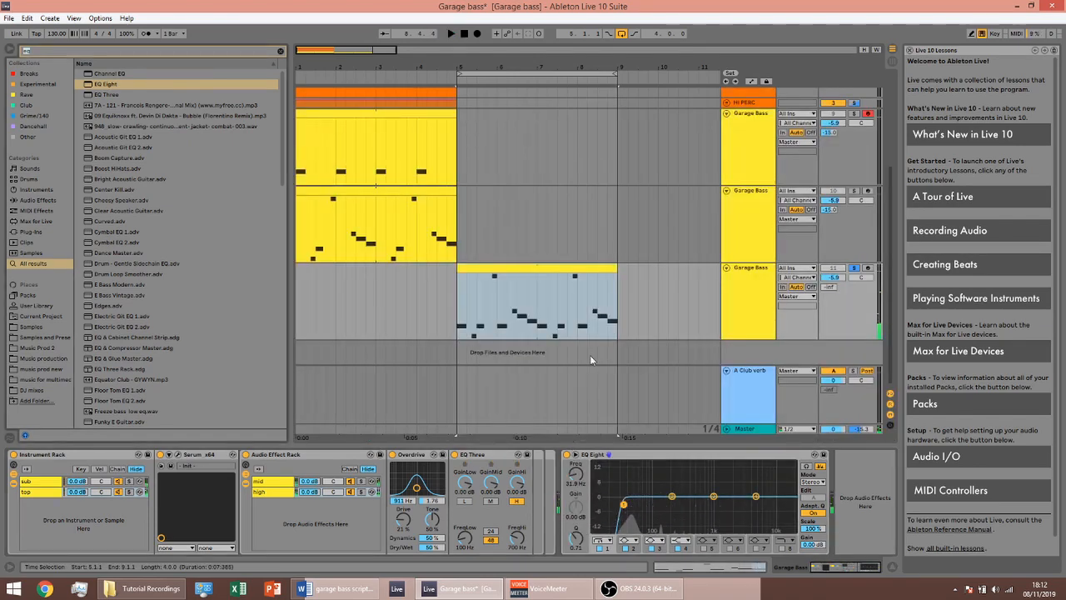
type("alloy")
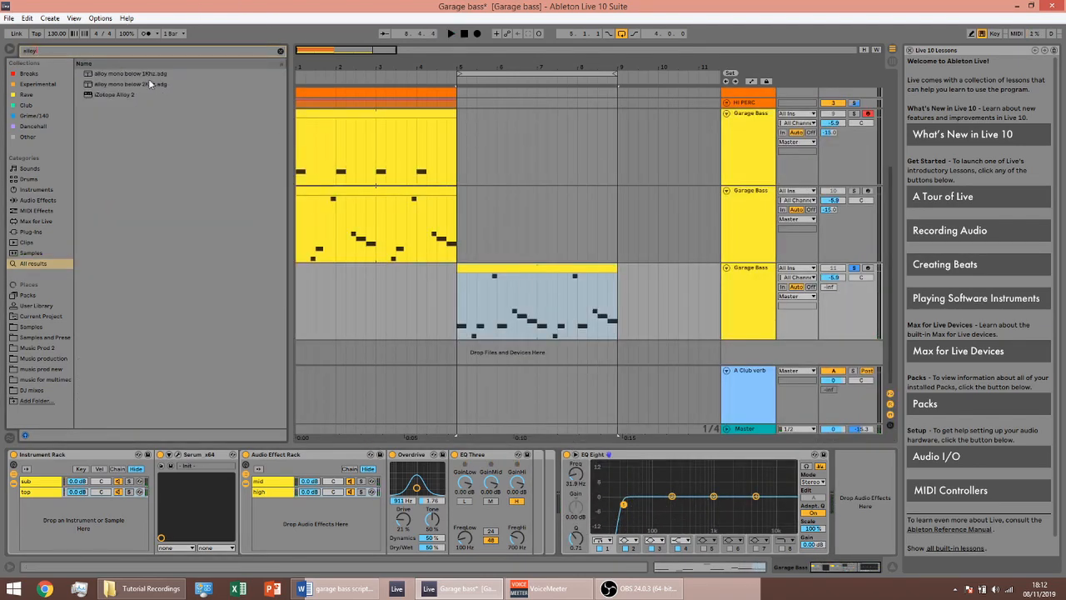
double_click(150, 83)
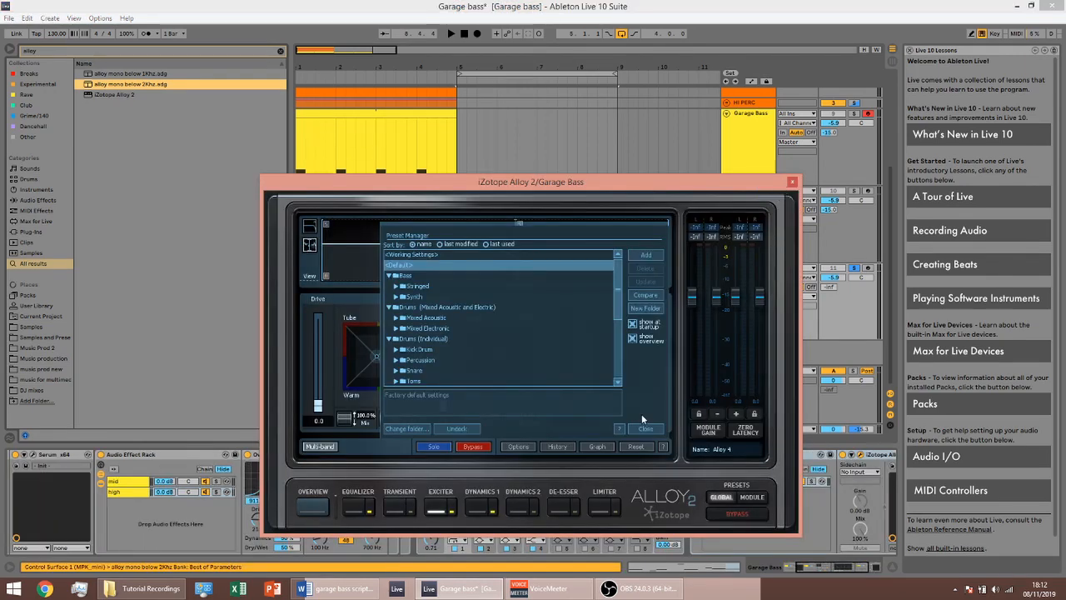
left_click(646, 428)
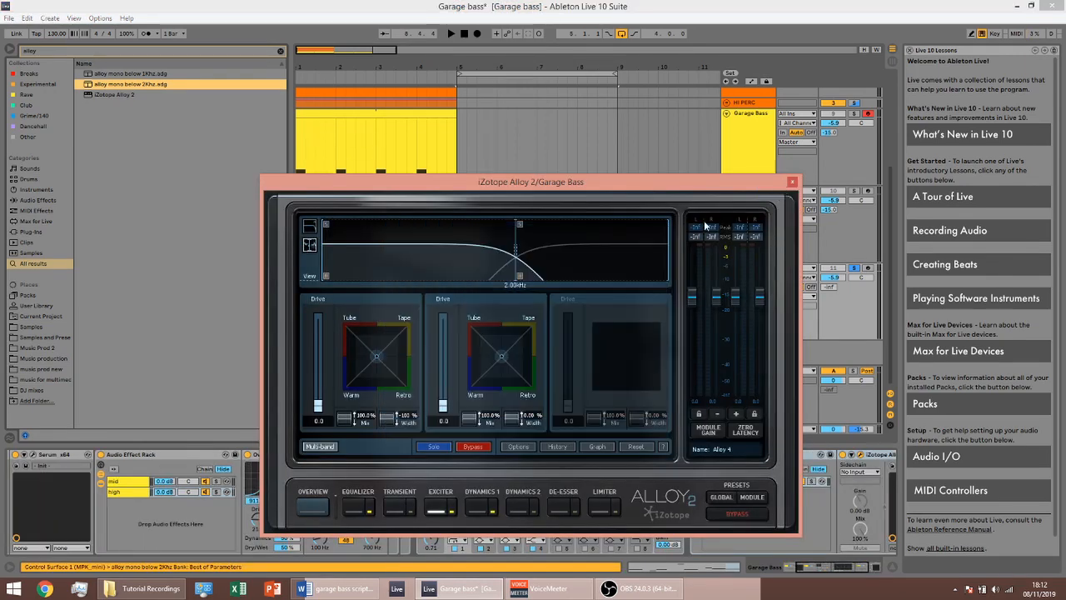
left_click(792, 182)
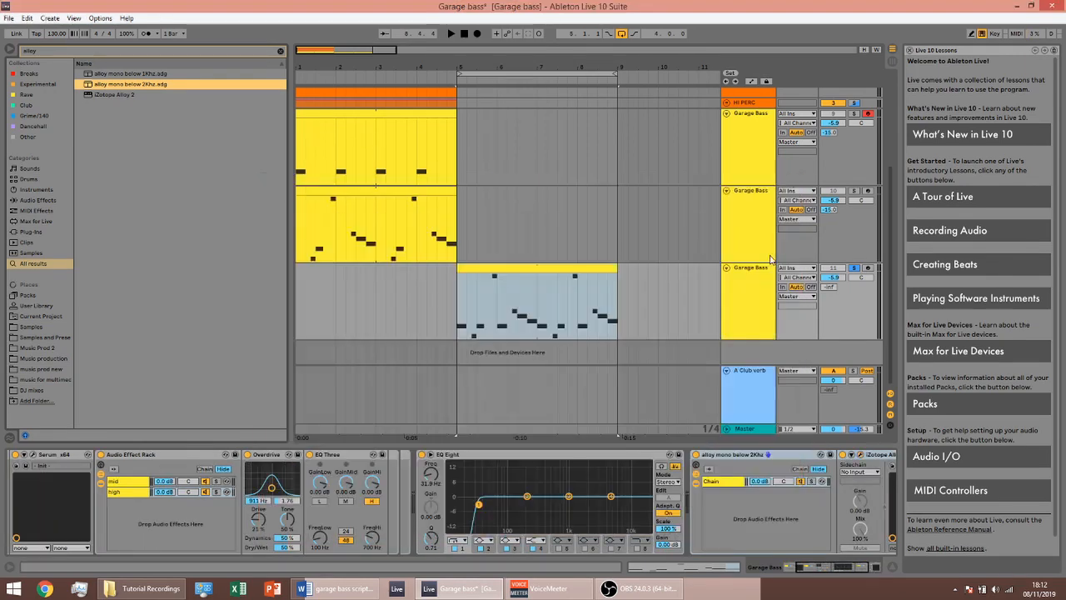
left_click(846, 568)
key("space")
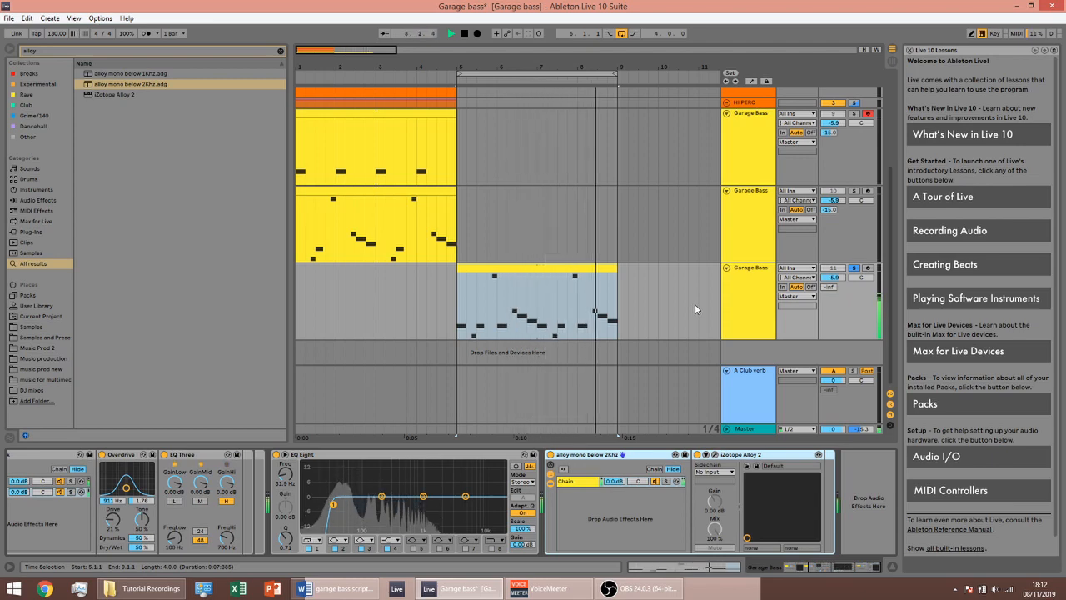
key("space")
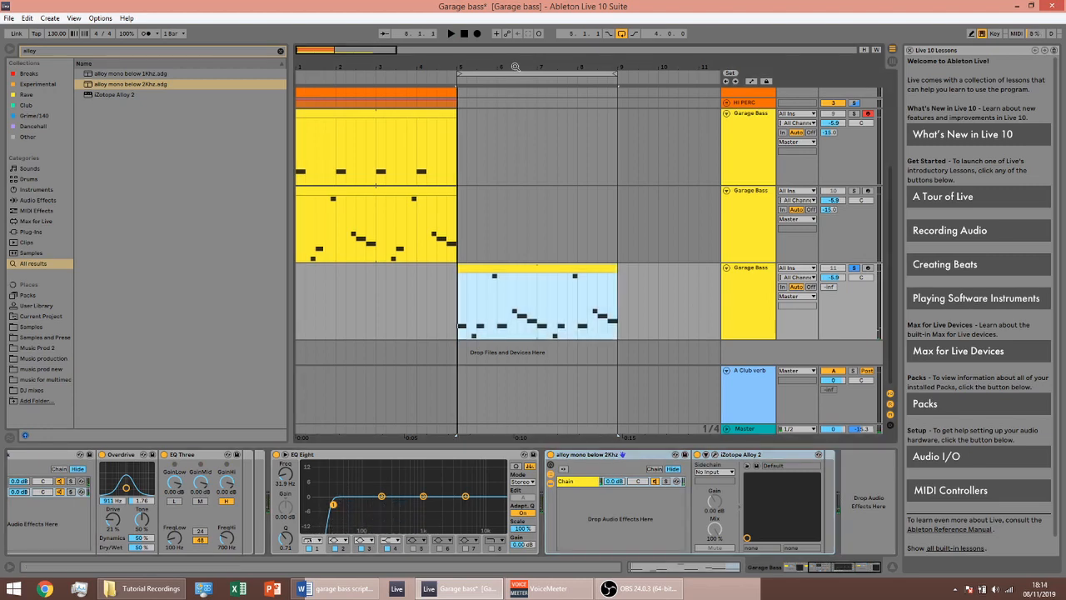
Step: Move the third Garage Bass track's clip to start at bar 1 and unsolo that track
left_click_drag(516, 67, 515, 65)
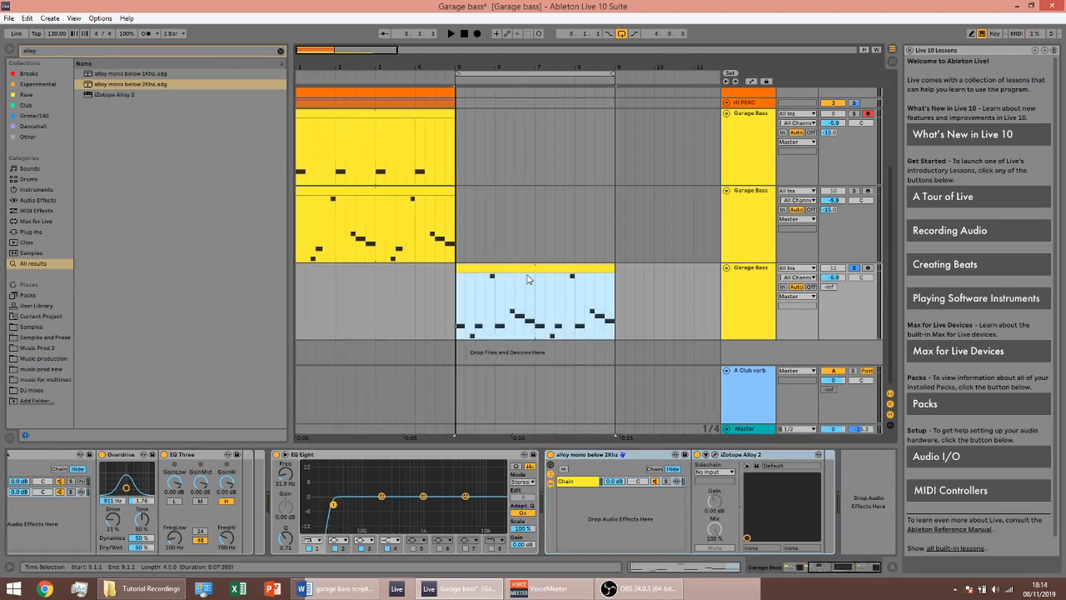
left_click_drag(536, 269, 375, 269)
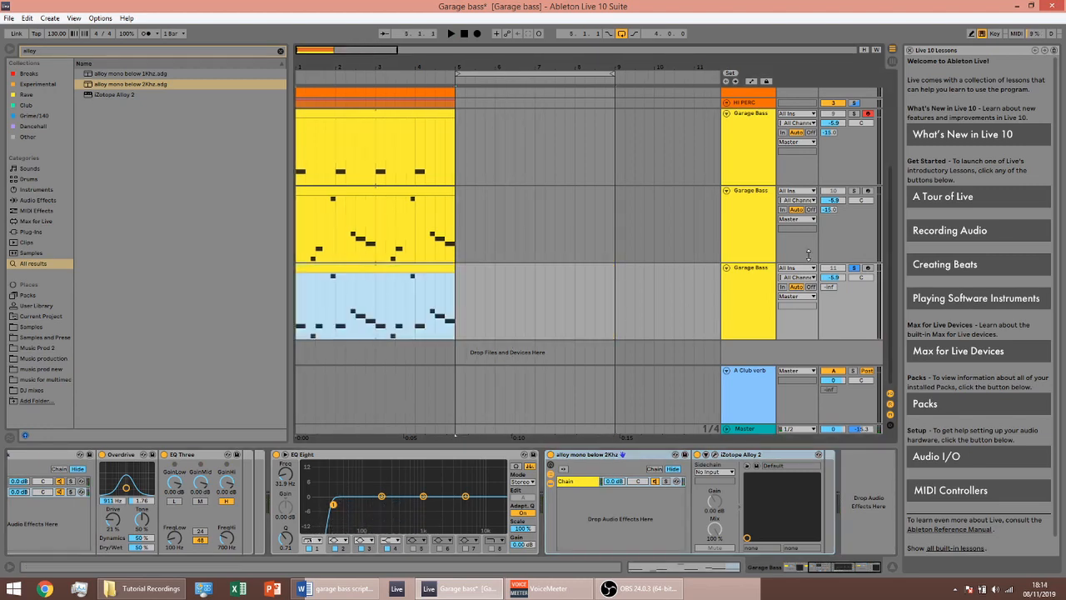
left_click(854, 269)
Step: Deactivate the first two Garage Bass tracks, loop the third track's clip from bar 1 to 5 and audition it with the drums
left_click(747, 201)
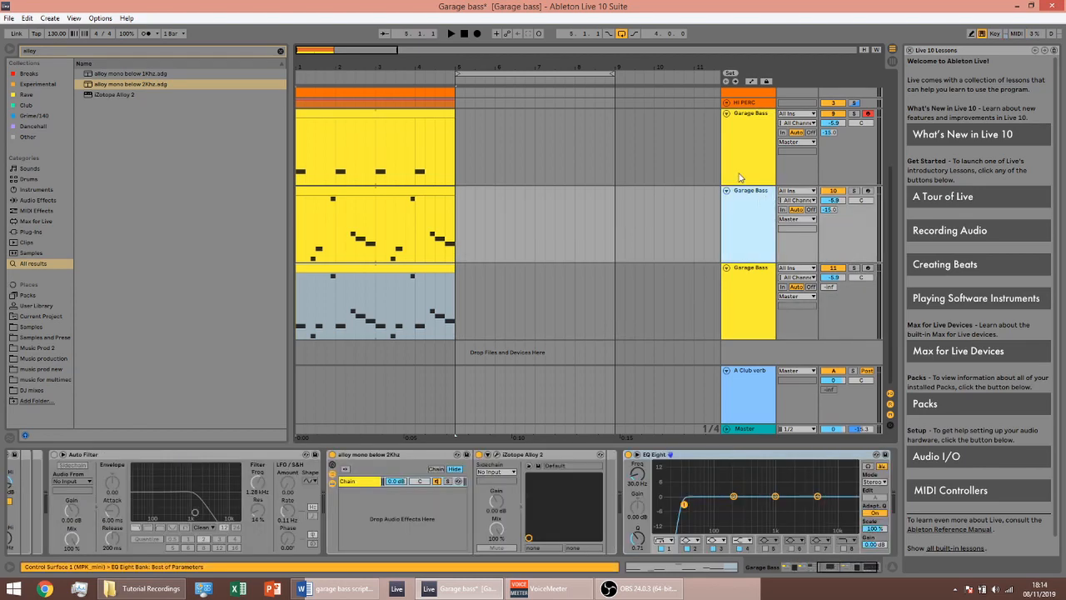
left_click(744, 161, "shift")
left_click(840, 115)
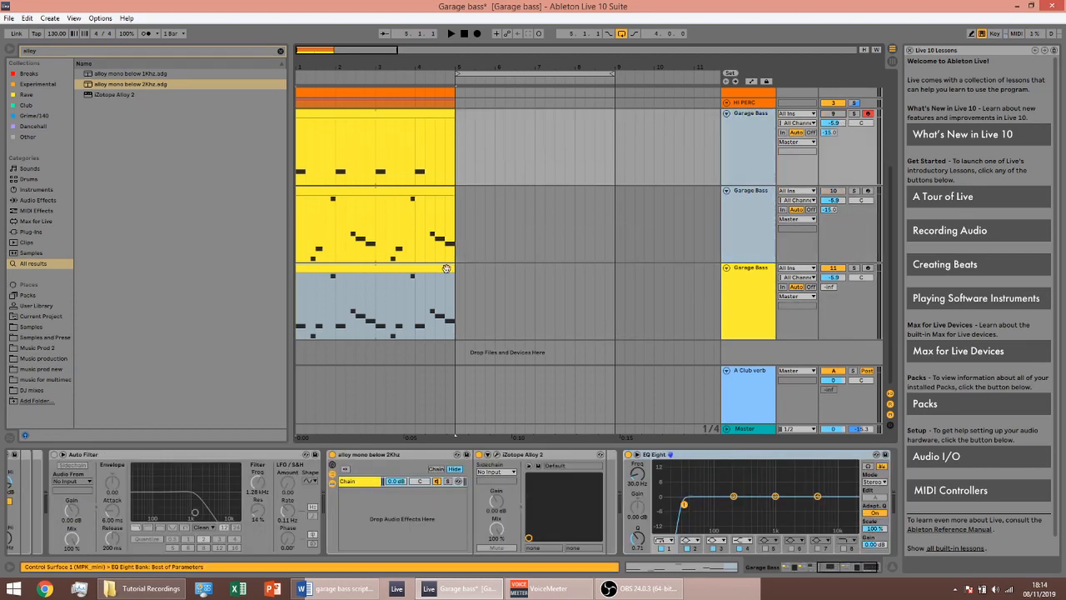
left_click(446, 268)
key("space")
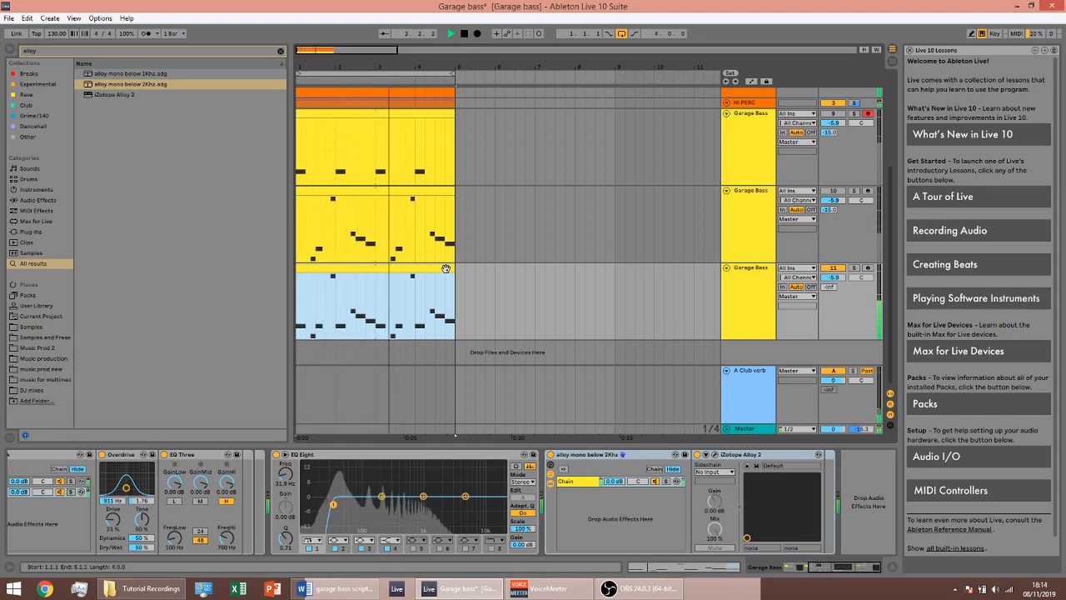
key("space")
Step: Add an Auto Filter after the alloy rack with a 12 dB slope and a 719 Hz frequency, and audition the mix
key("ctrl+f")
type("auto")
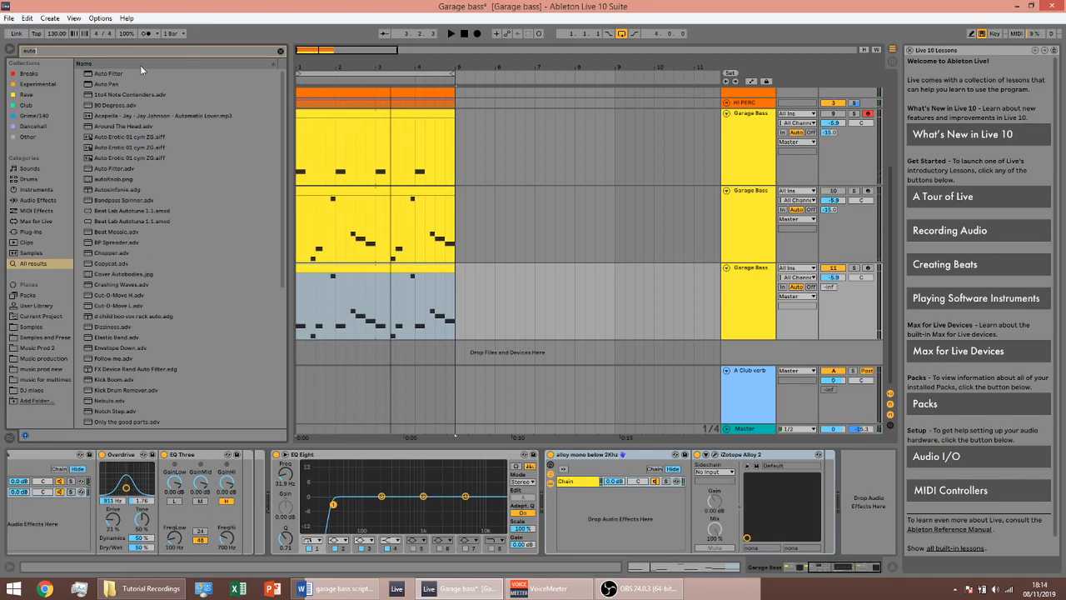
key("Down")
key("Return")
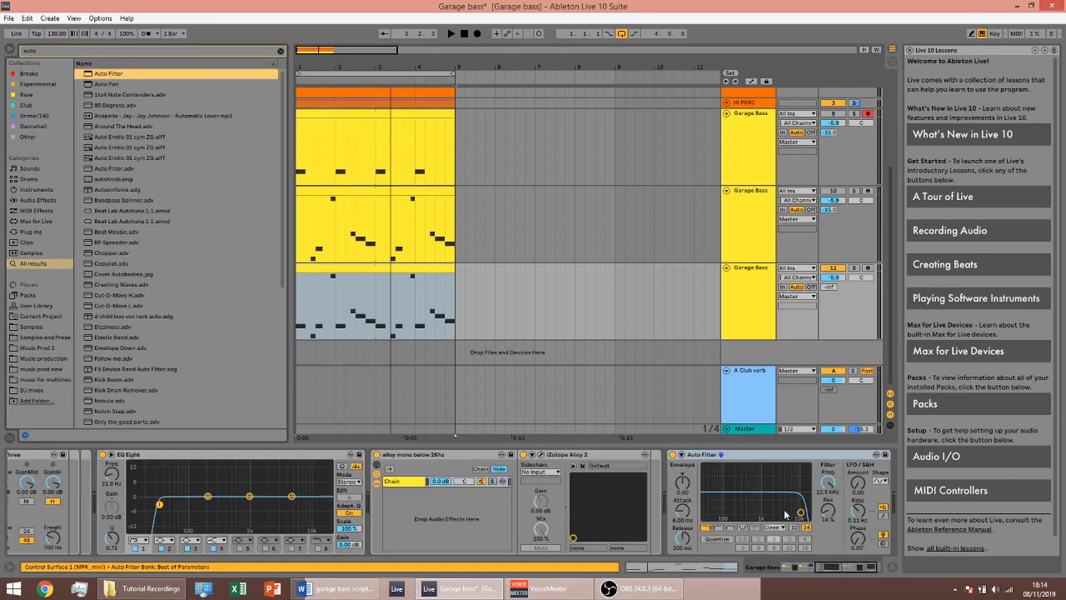
left_click(797, 528)
left_click_drag(827, 481, 827, 508)
key("space")
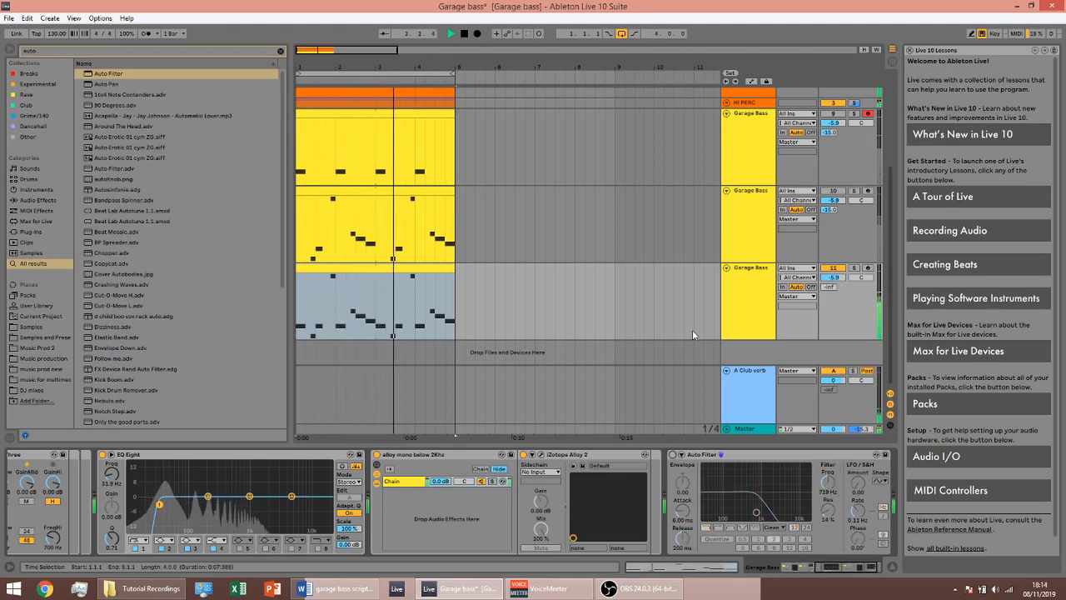
key("space")
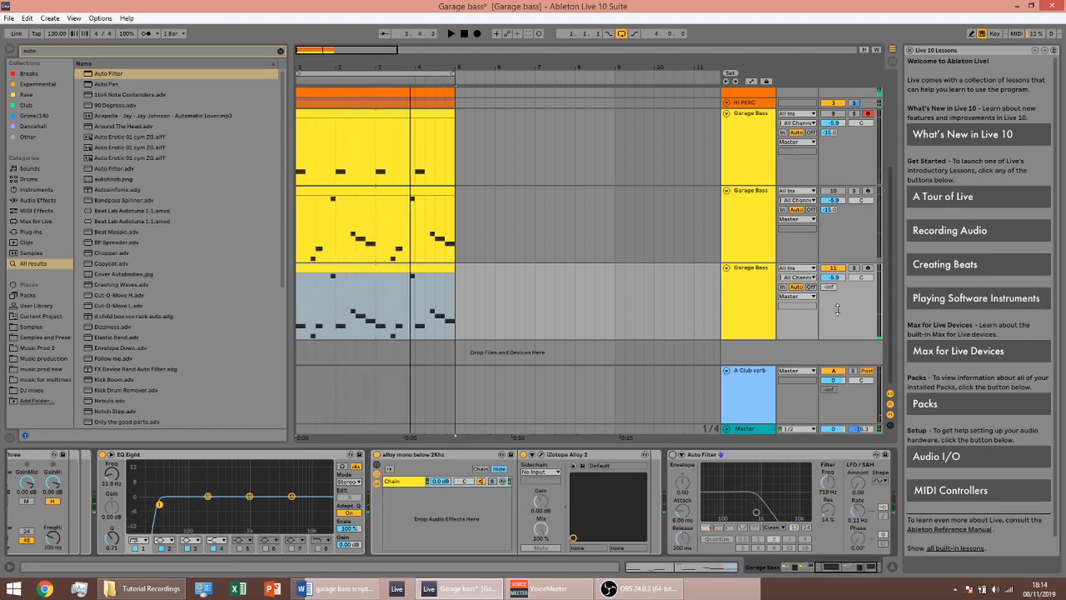
Step: Check the Club verb return's devices and set the third Garage Bass track's send to it to -15.0 dB, auditioning the mix
left_click(758, 394)
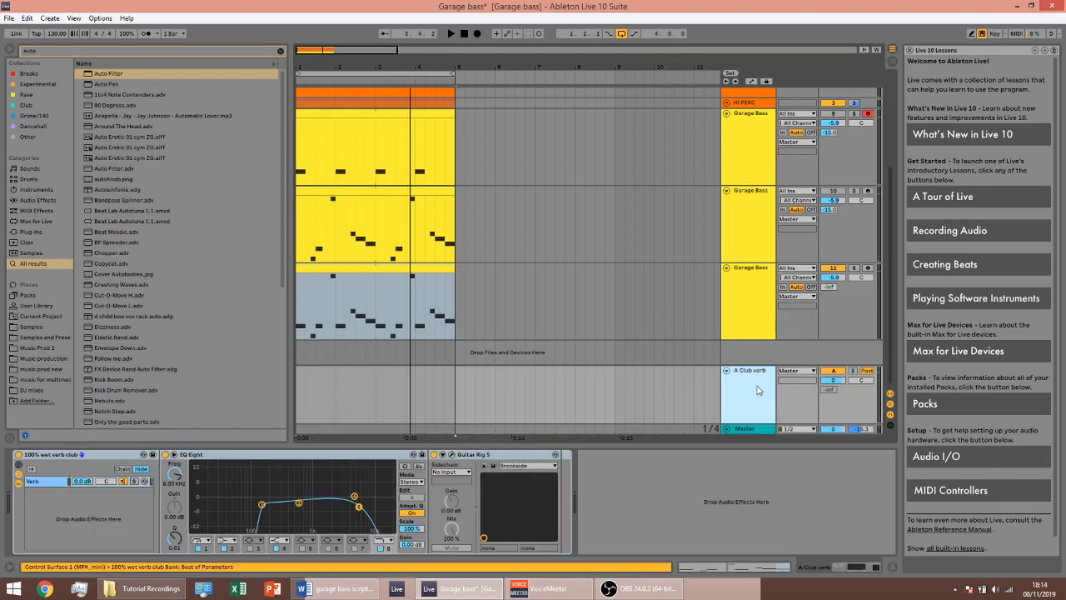
left_click(832, 286)
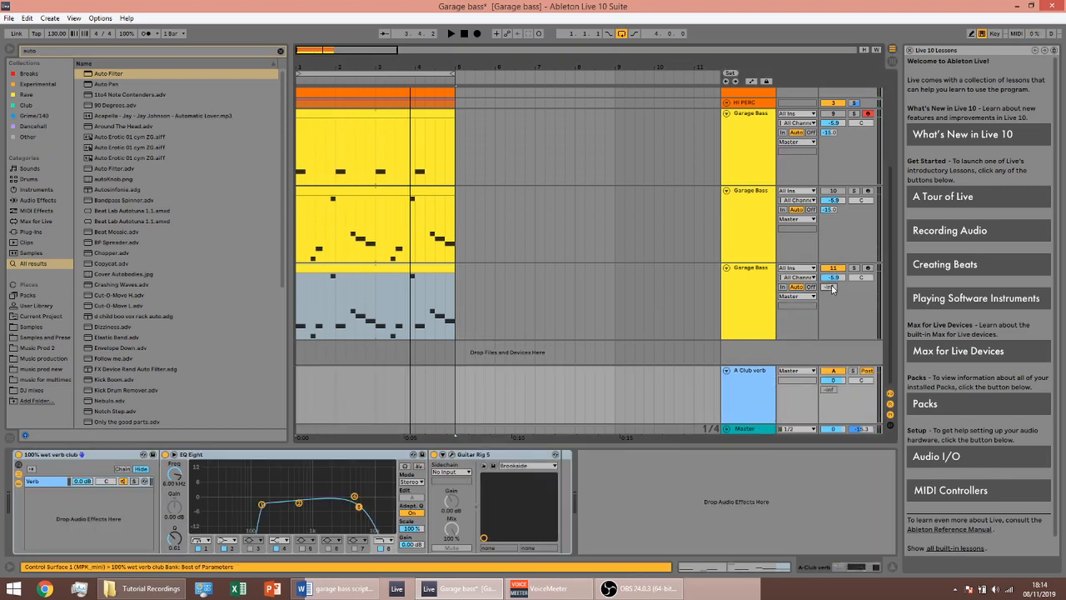
key("space")
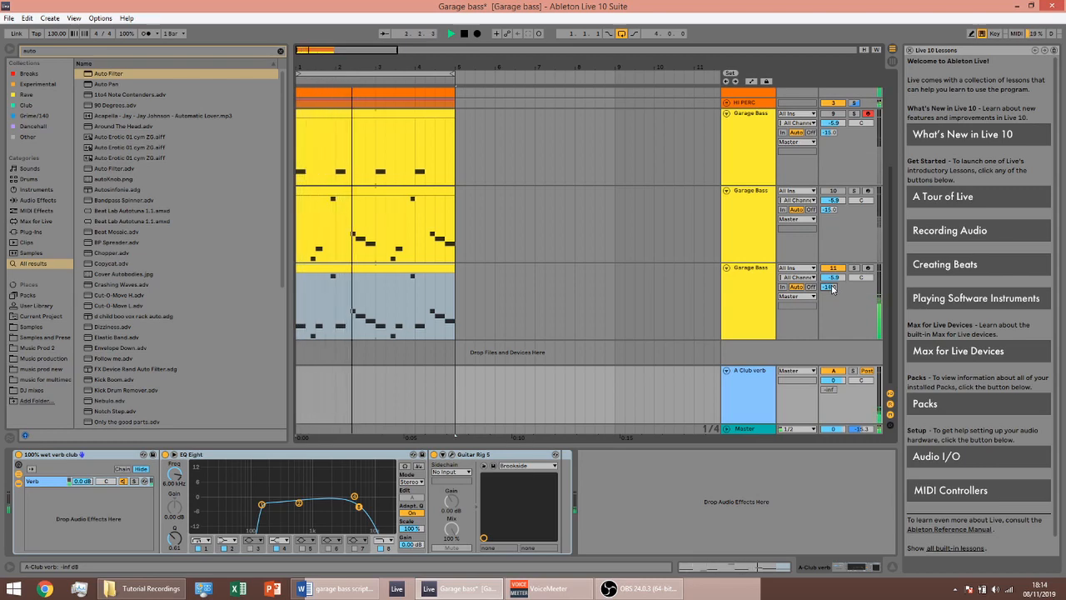
key("space")
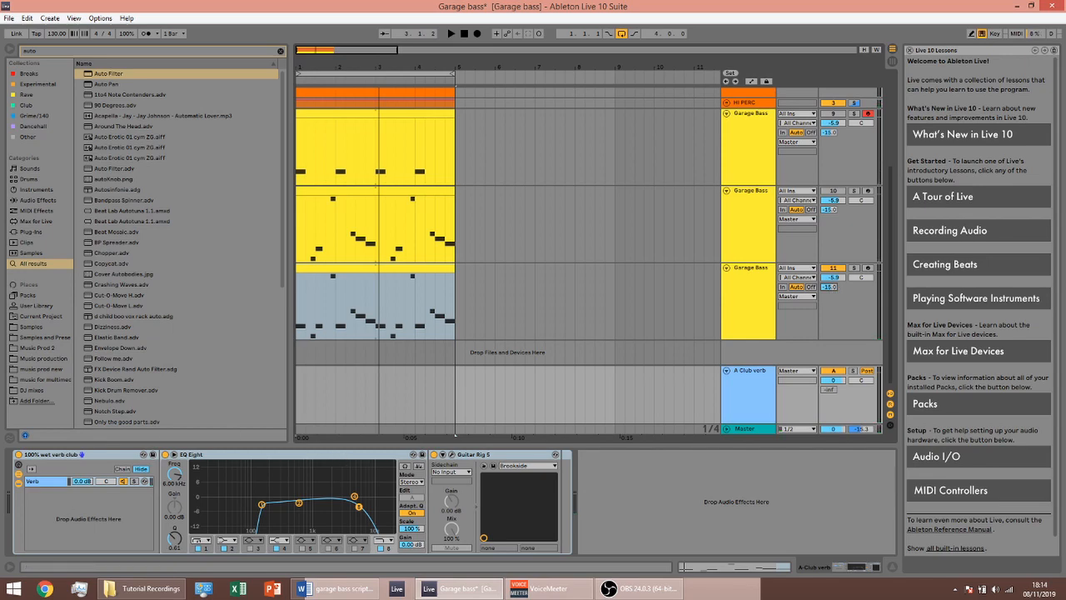
Step: Select the third Garage Bass track's clip and solo that track
key("alt+Tab")
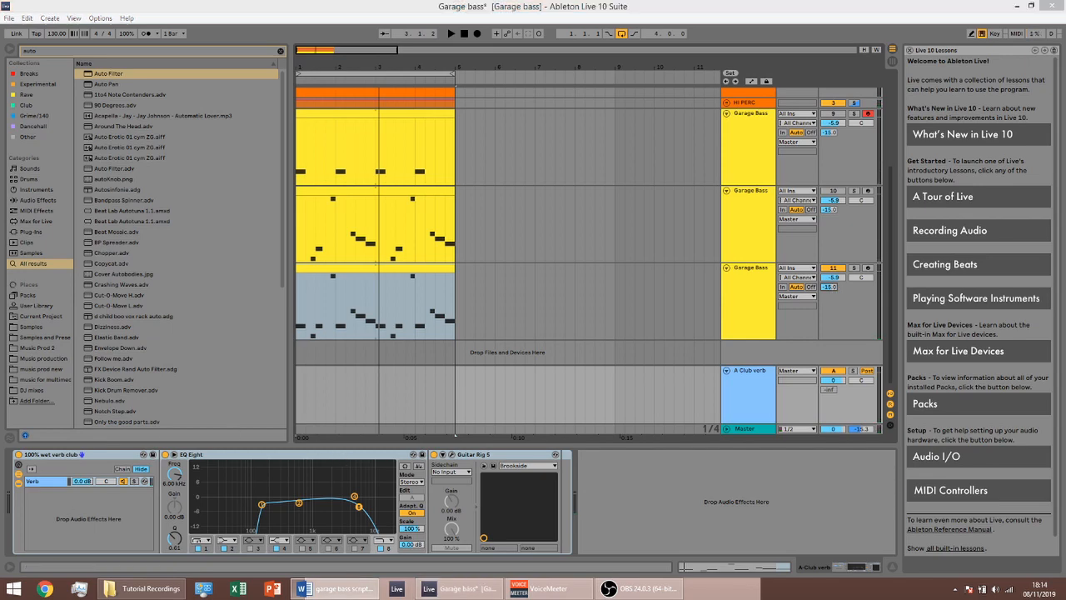
left_click(401, 269)
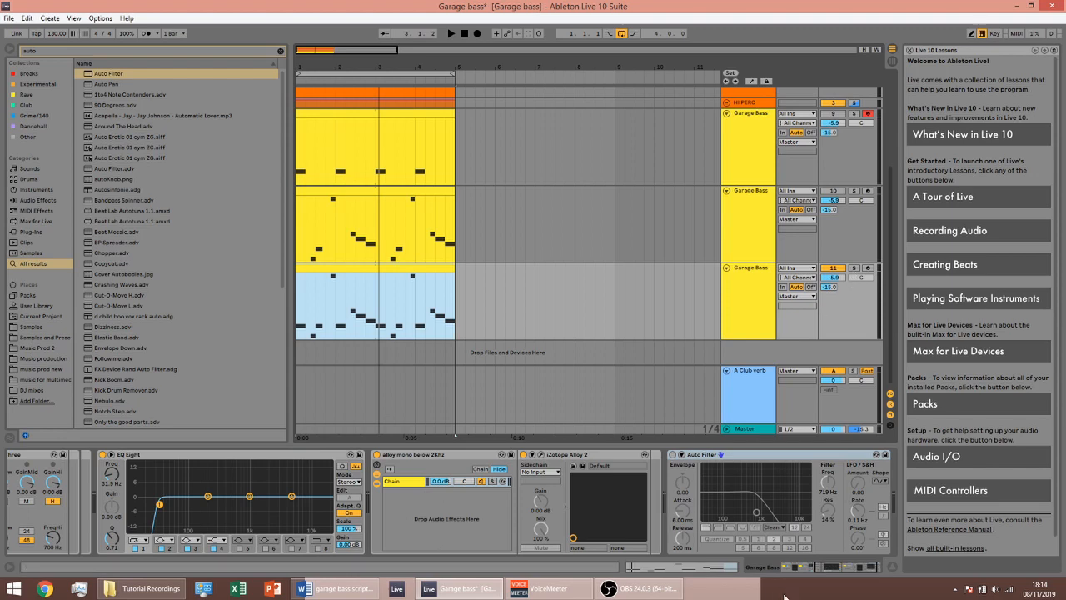
left_click(823, 575)
left_click(853, 268)
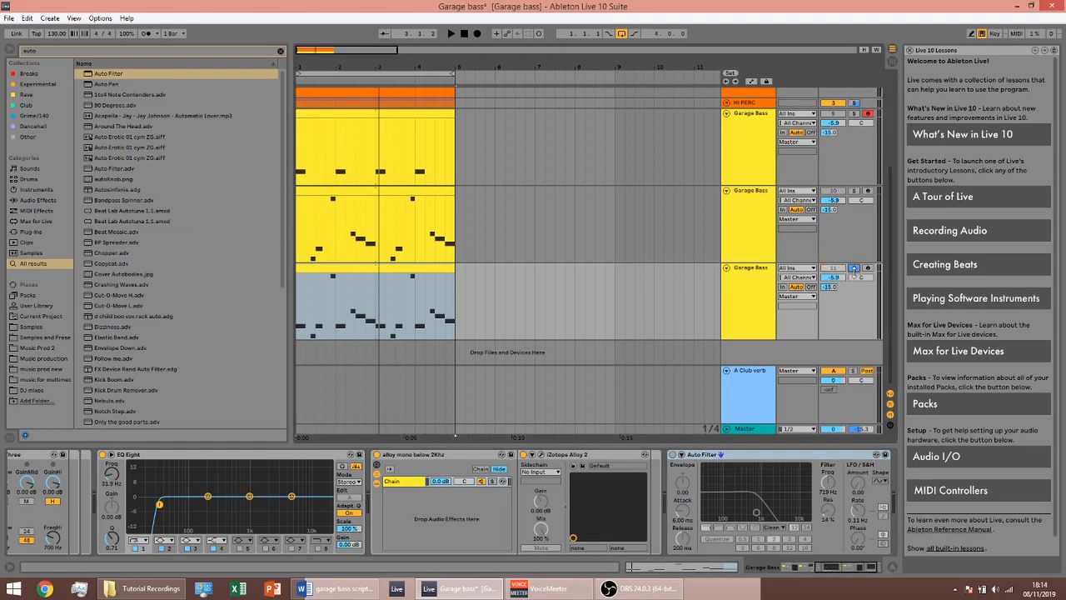
Step: Open the Serum instrument in the top chain and enable oscillator B
left_click_drag(870, 568, 717, 572)
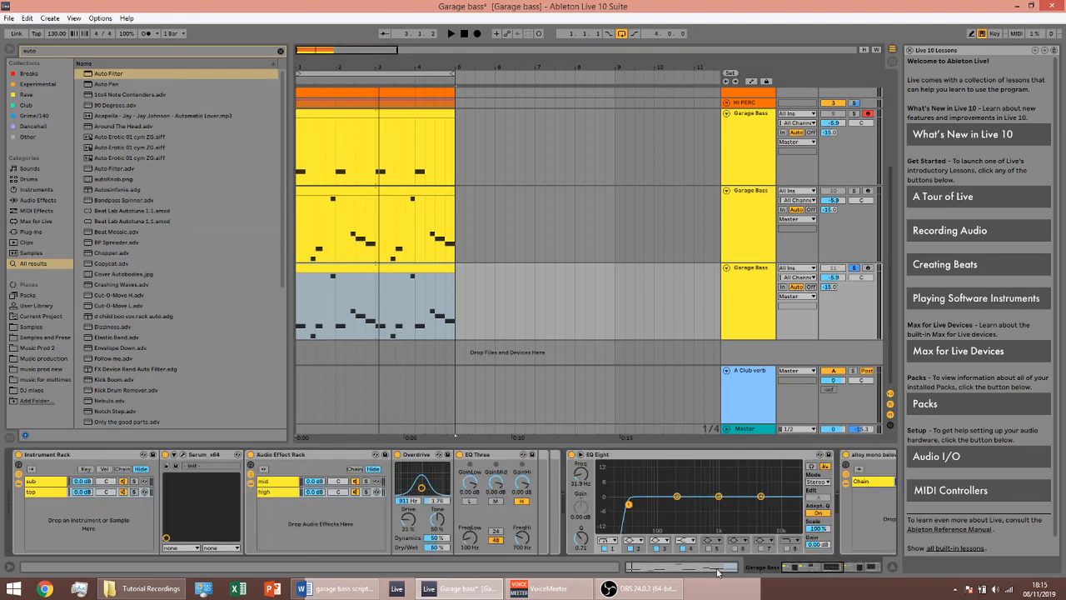
left_click(182, 456)
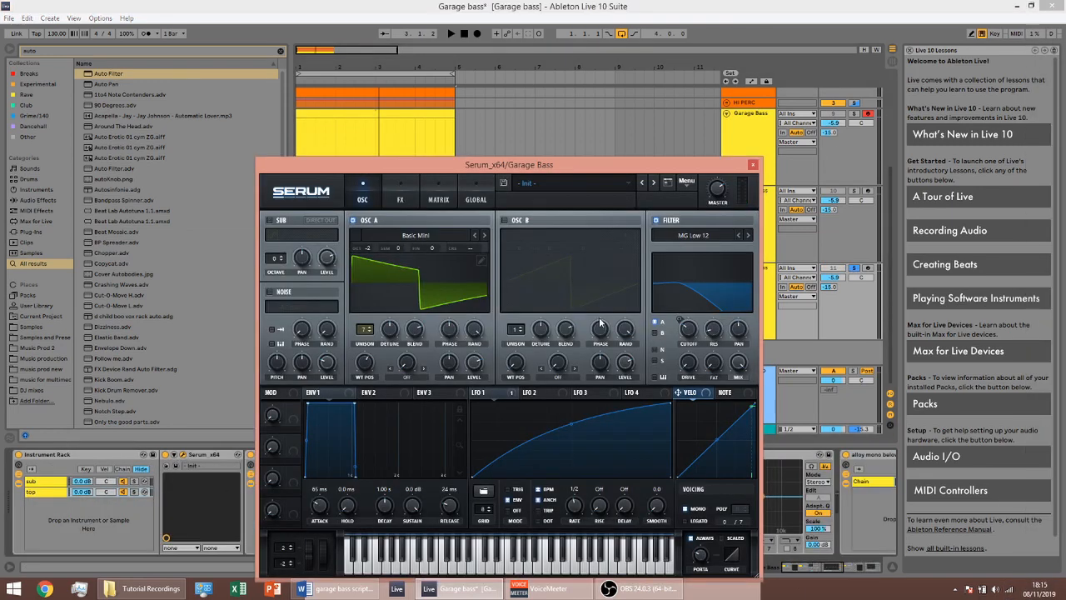
left_click(511, 221)
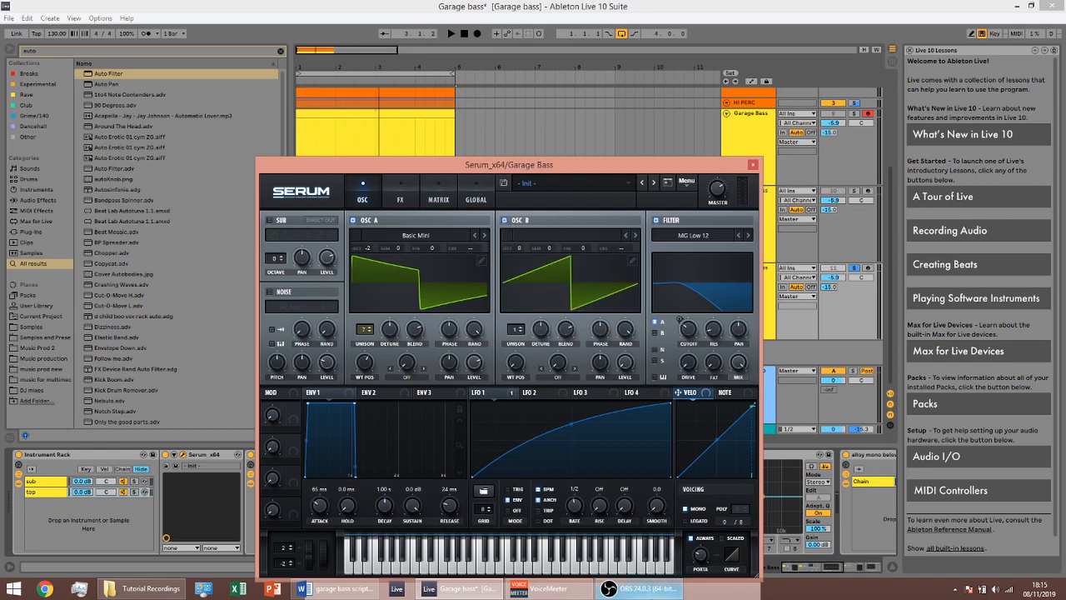
Step: Set oscillator A's warp mode to FM (from B) and load the Basic Shapes wavetable into oscillator B
left_click(422, 380)
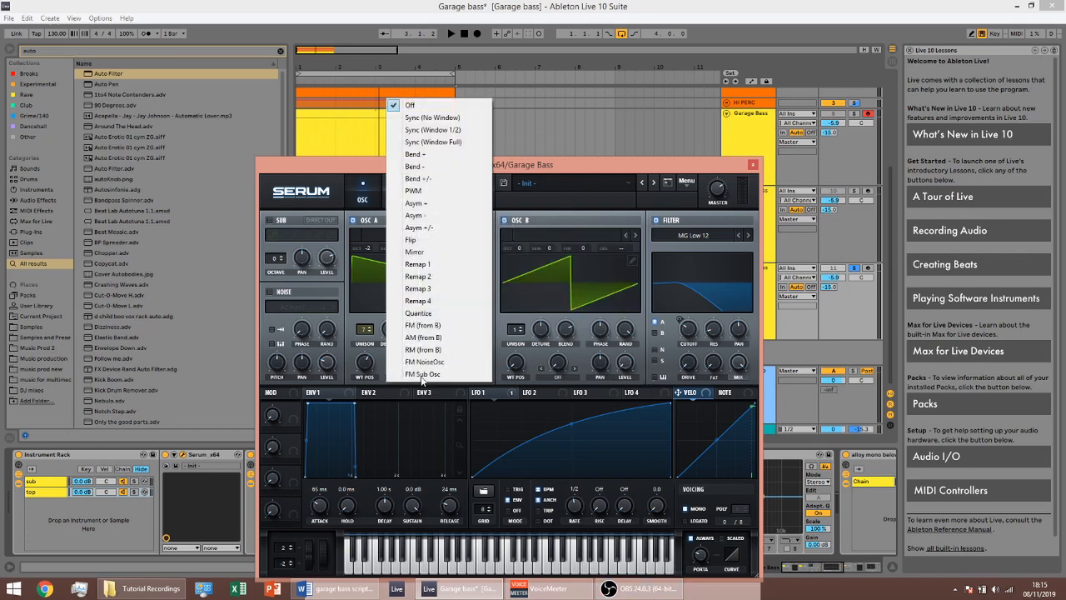
left_click(427, 326)
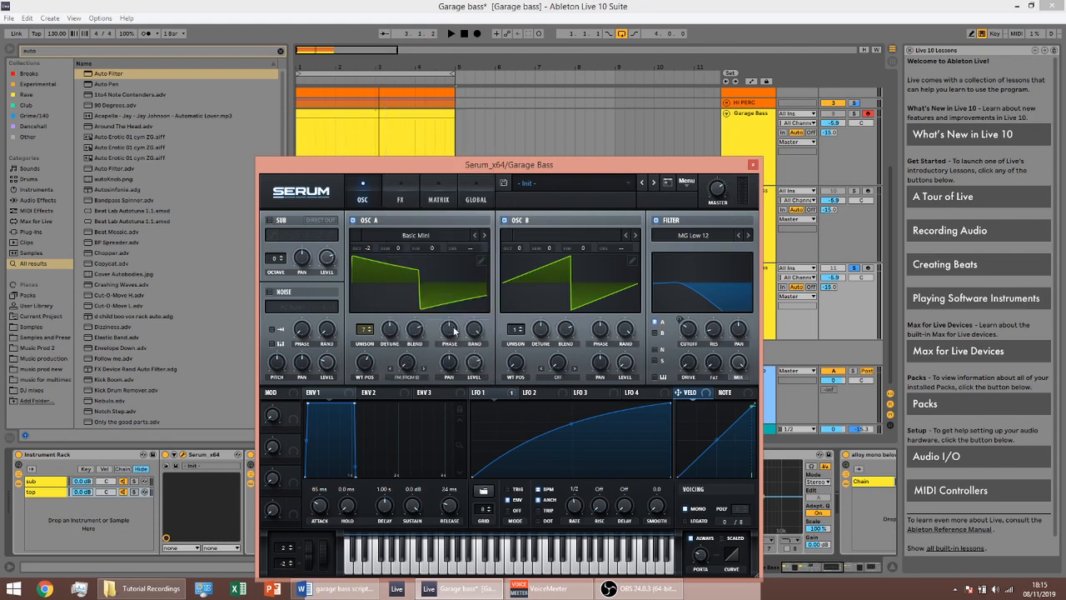
left_click(570, 240)
mouse_move(554, 248)
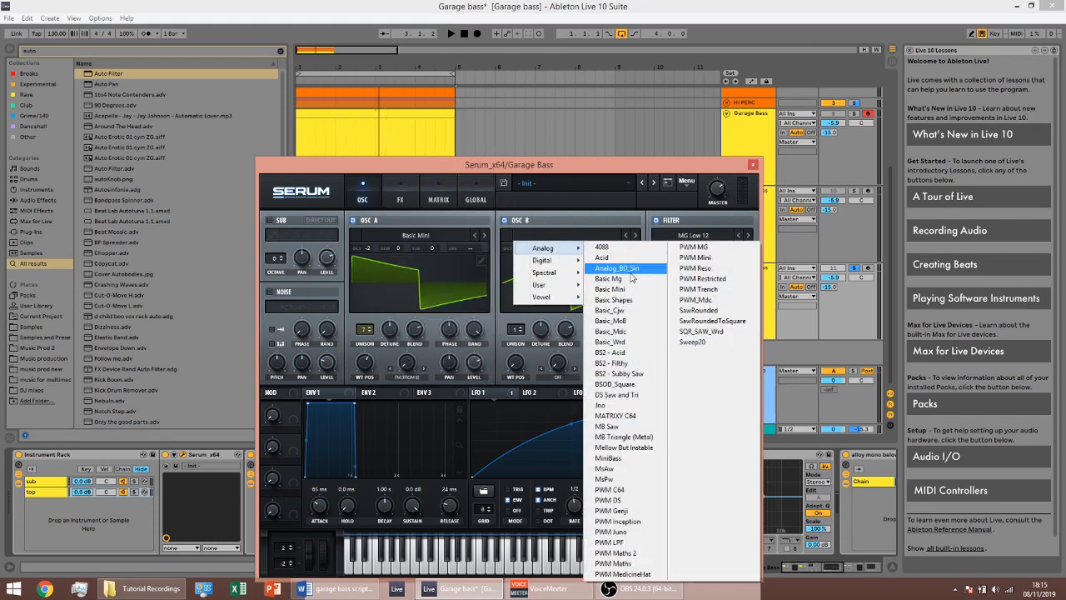
left_click(631, 300)
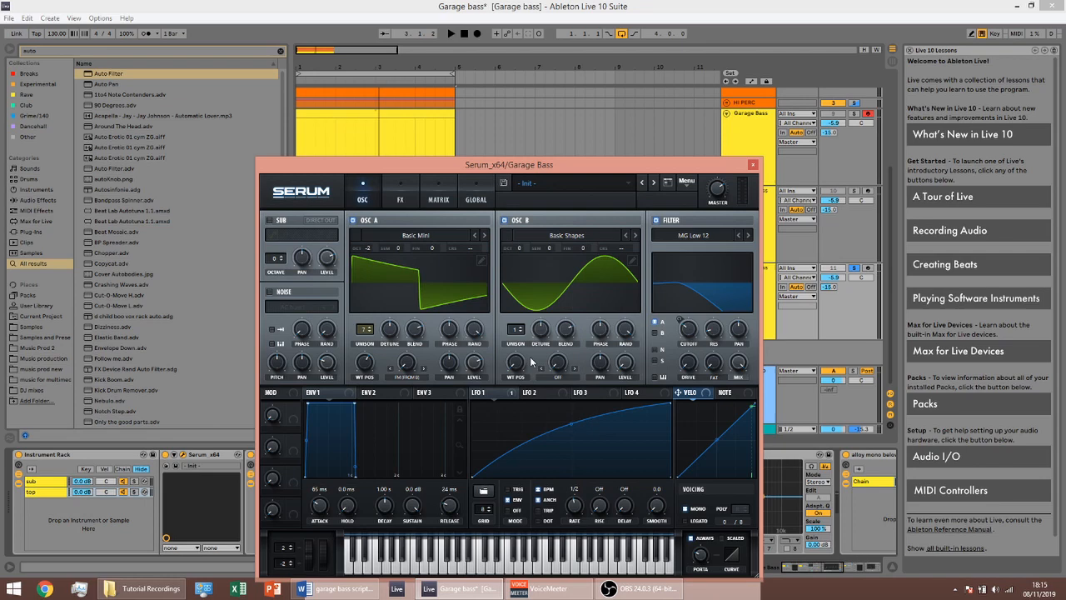
Step: Replace oscillator B's wavetable with Basic Mini and raise its wavetable position until the waveform matches oscillator A's
left_click(597, 240)
mouse_move(550, 247)
left_click(625, 288)
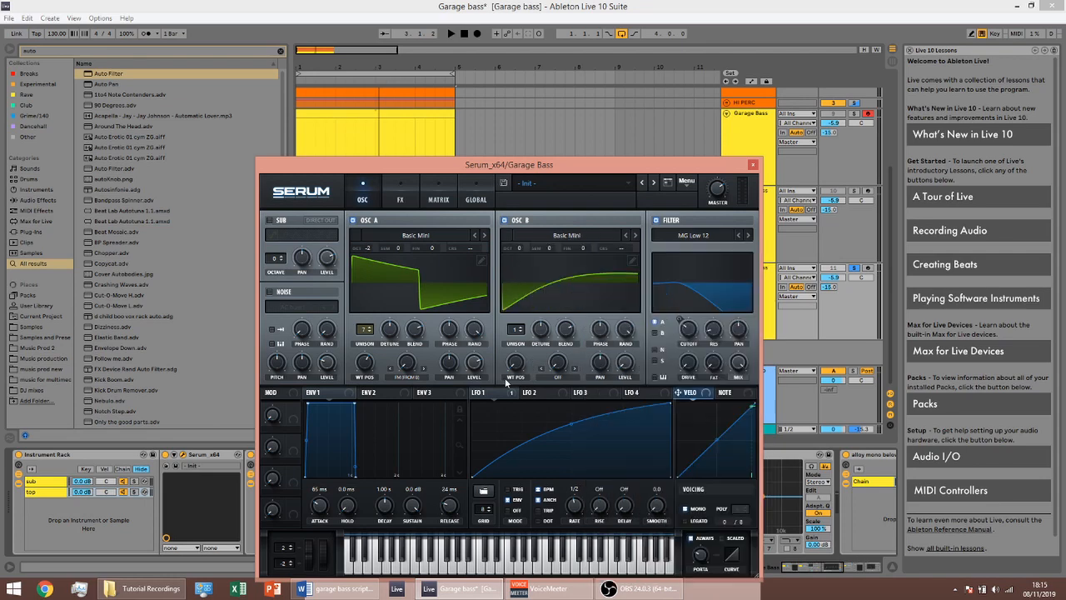
left_click_drag(510, 368, 537, 320)
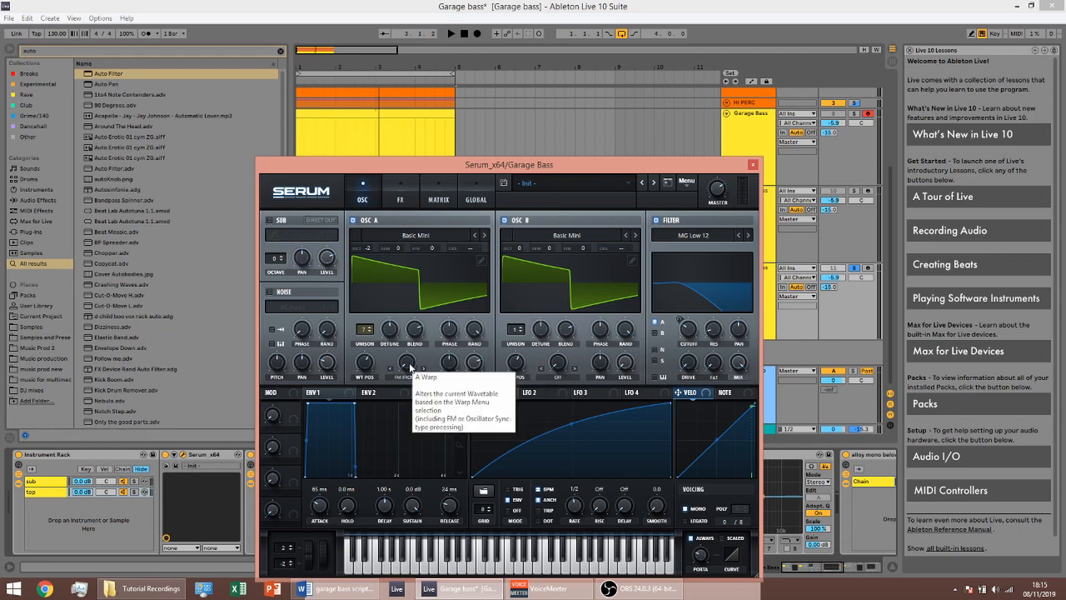
Step: Adjust oscillator A's FM warp amount while auditioning the soloed bass
left_click(407, 365)
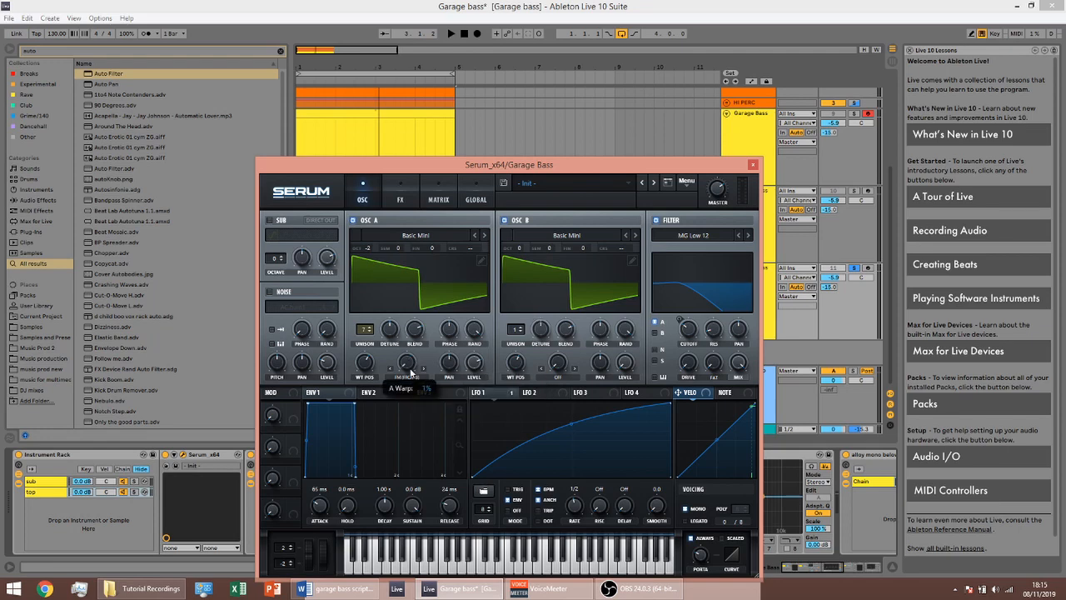
key("space")
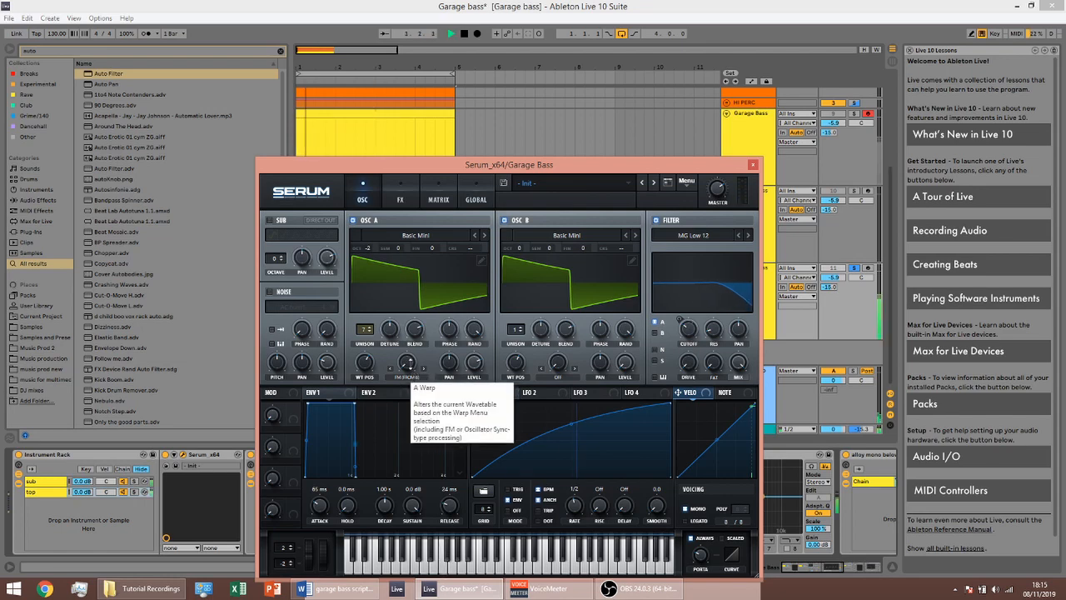
left_click_drag(413, 379, 414, 319)
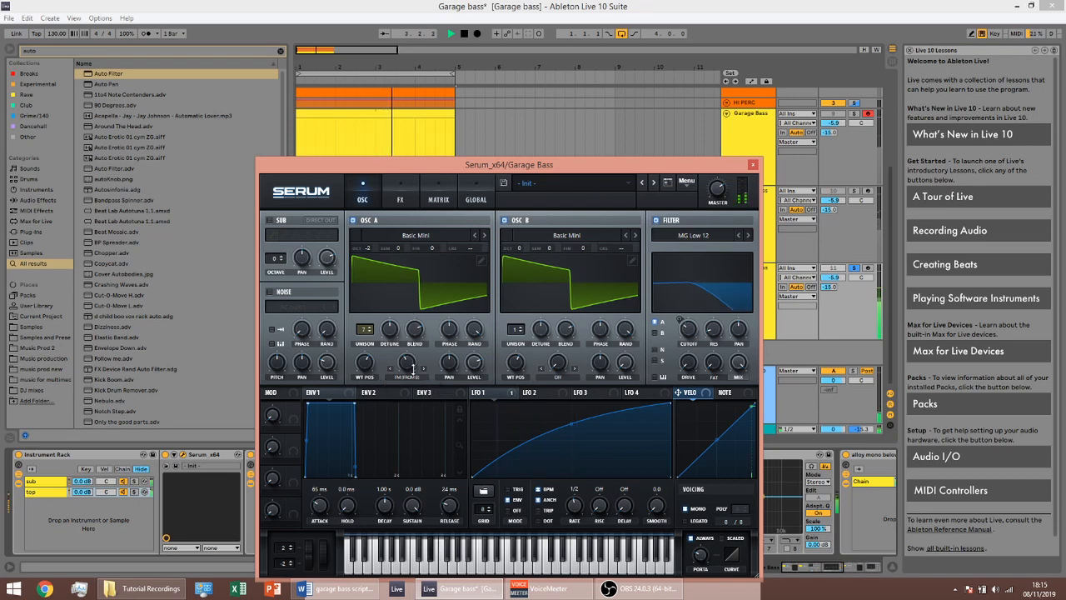
key("space")
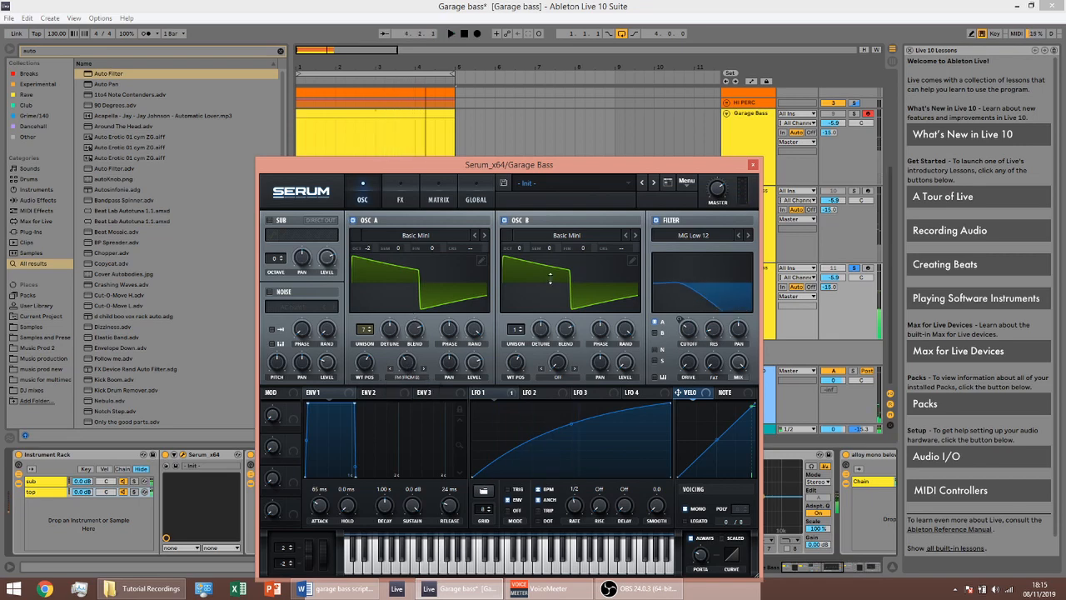
Step: Raise oscillator B's octave to +3 while auditioning, and unsolo the third Garage Bass track
left_click(518, 247)
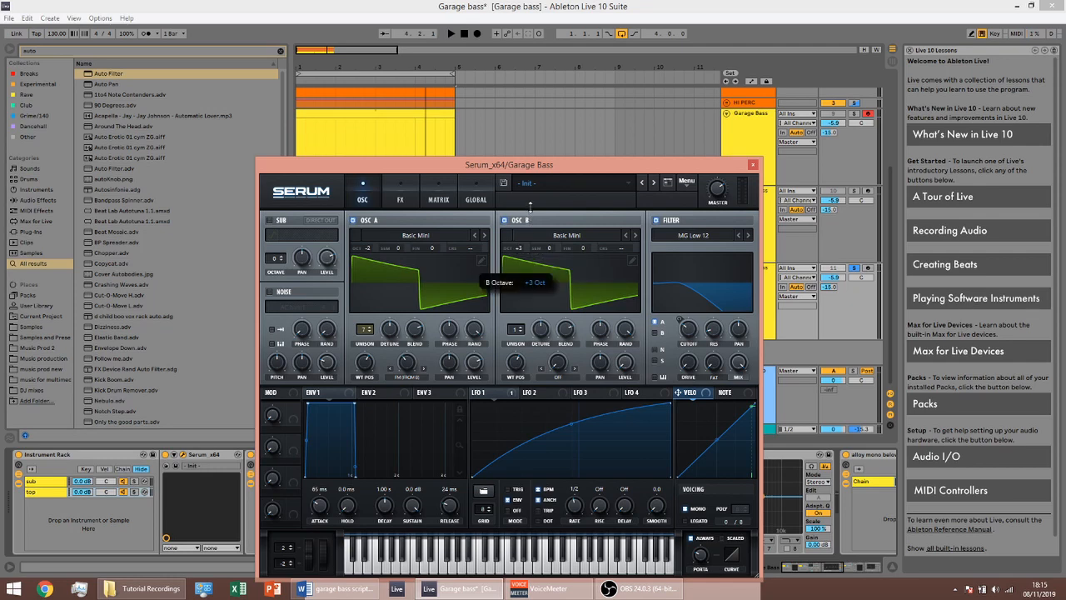
key("space")
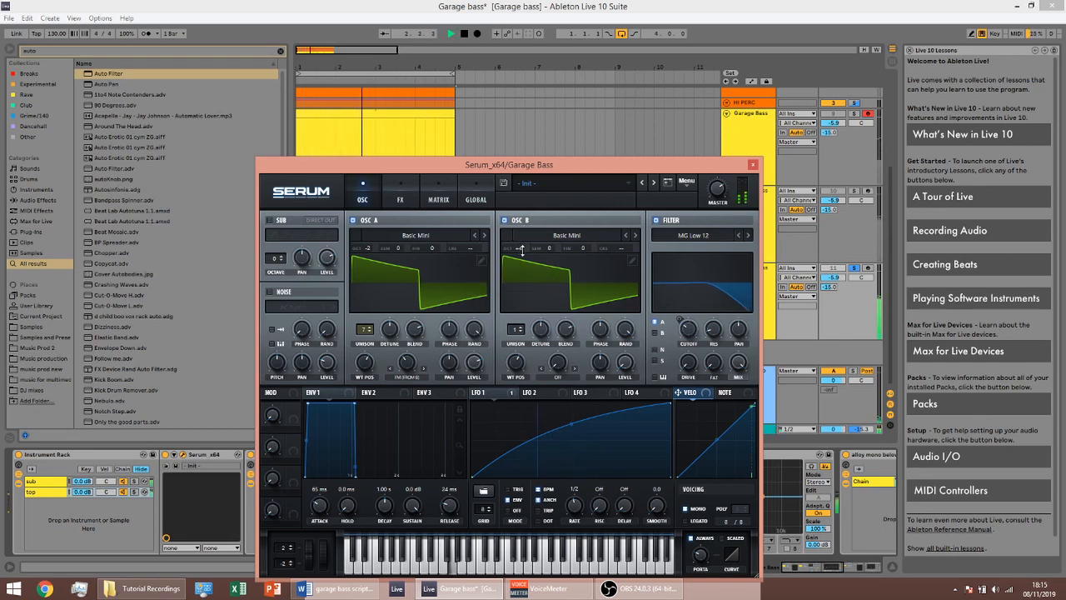
left_click_drag(518, 248, 518, 225)
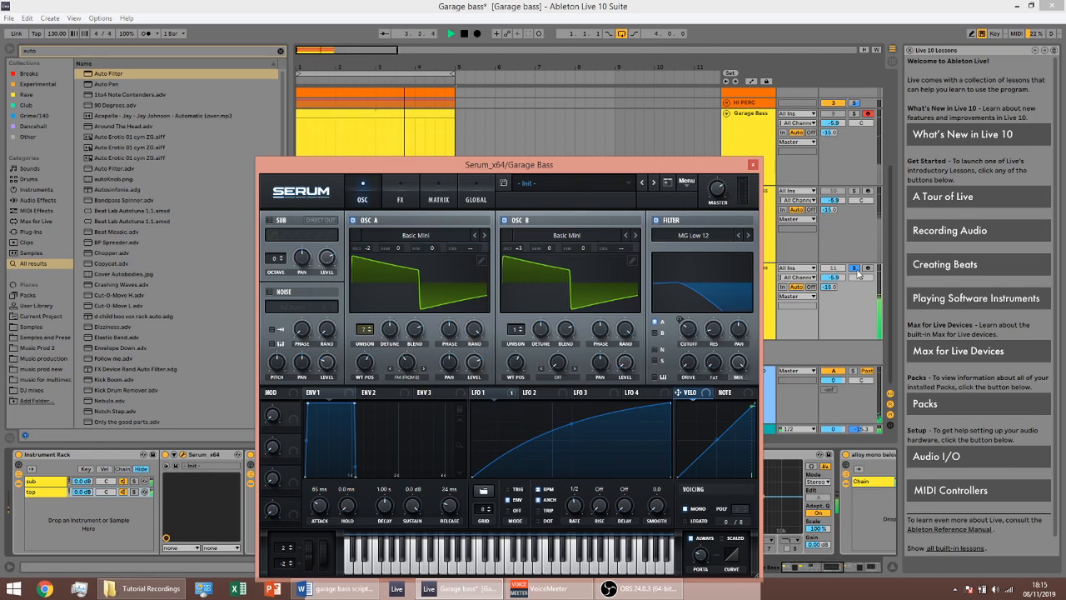
left_click(855, 268)
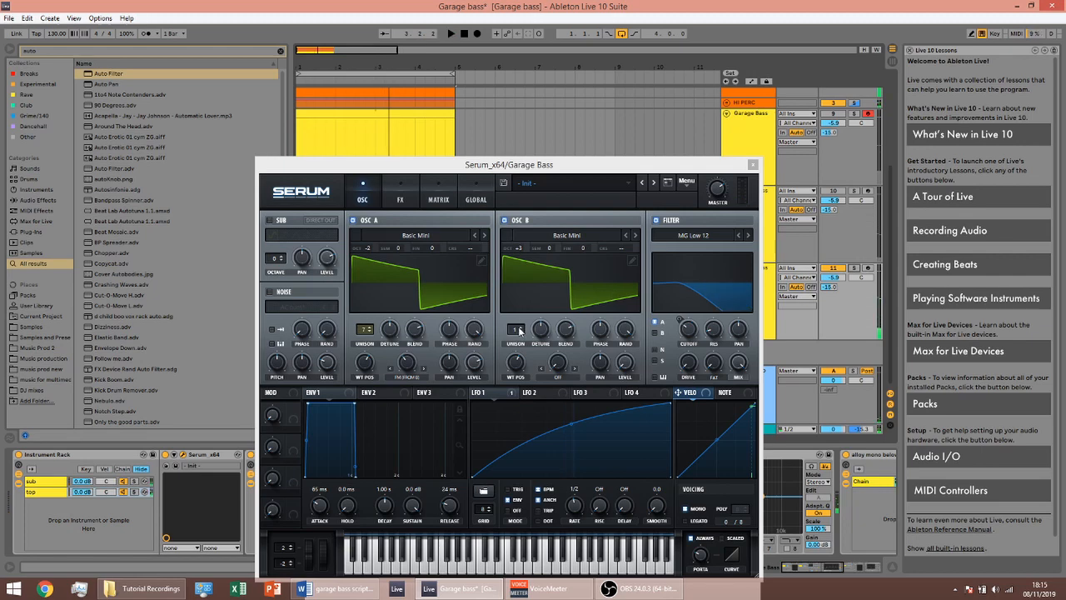
Step: Set oscillator B's unison to 7 voices, audition it in the mix, and close the Serum window
left_click_drag(520, 331, 533, 285)
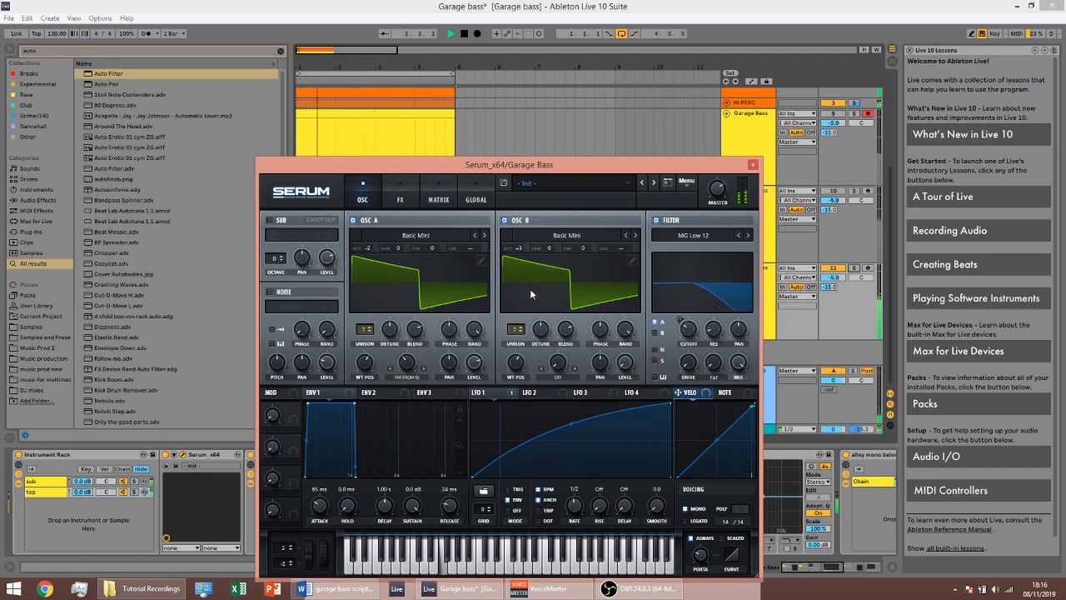
key("space")
left_click(753, 165)
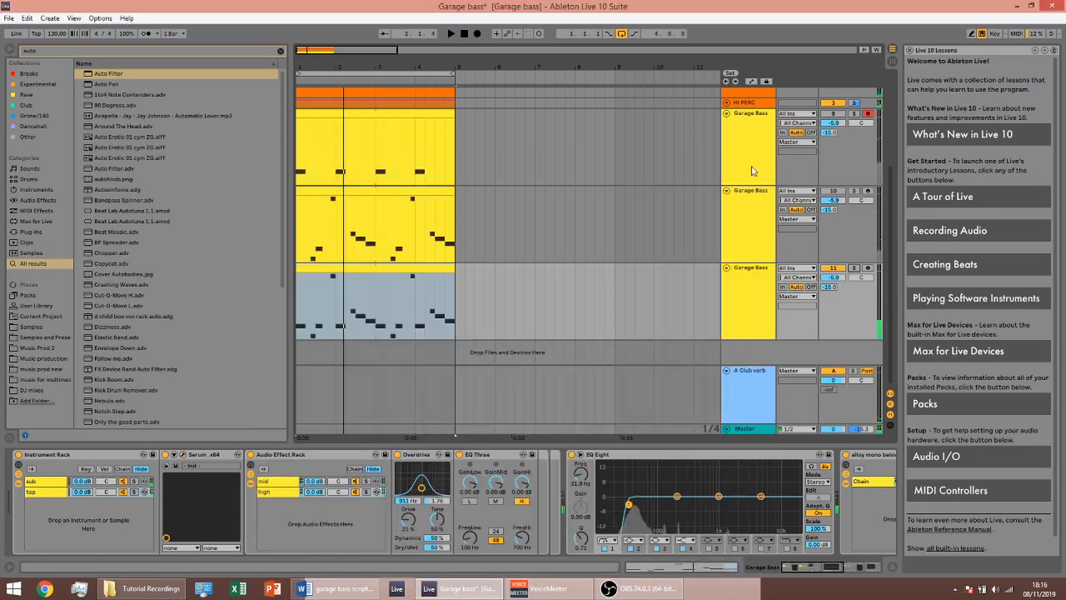
Step: Mute the third Garage Bass track and reactivate the first two, selecting the first track's clip
scroll(825, 292, "up", 1)
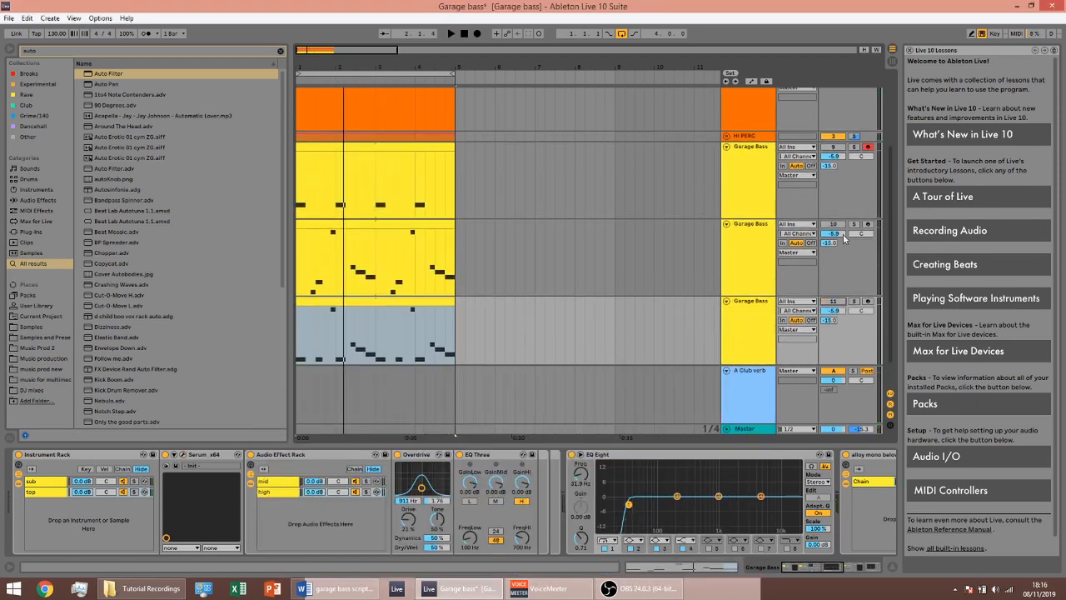
left_click(313, 167)
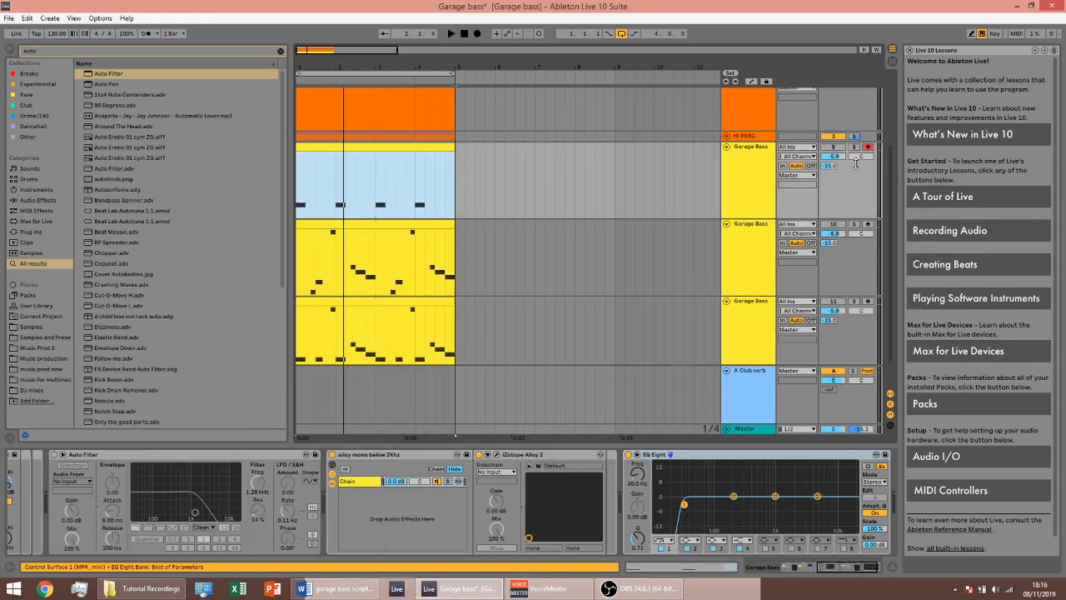
left_click(832, 182)
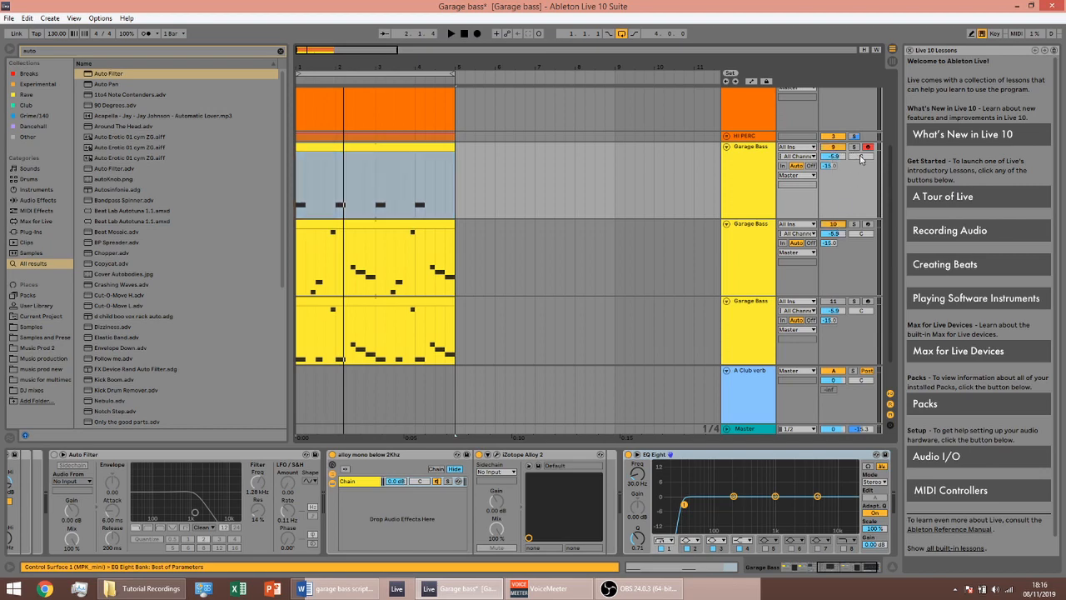
Step: Solo the first two Garage Bass tracks, audition them together, and unsolo them
left_click(853, 148)
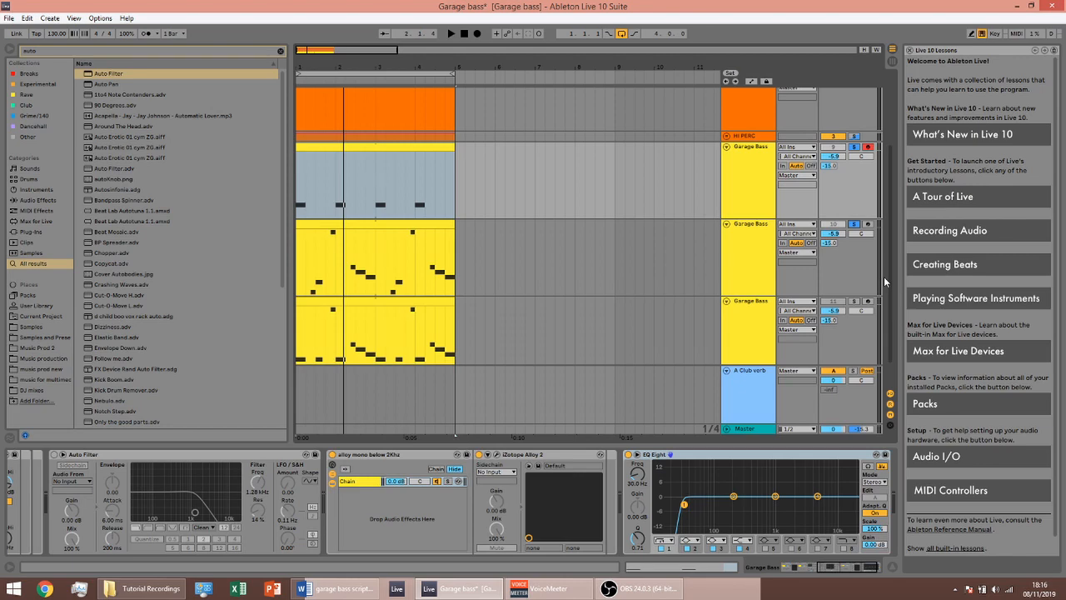
key("space")
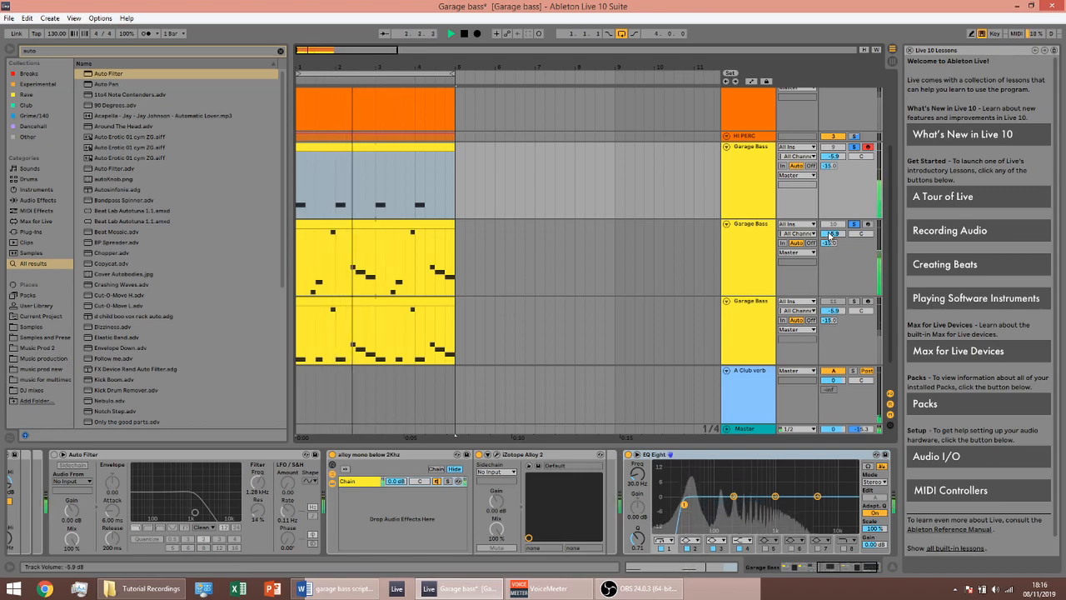
key("space")
left_click(854, 226)
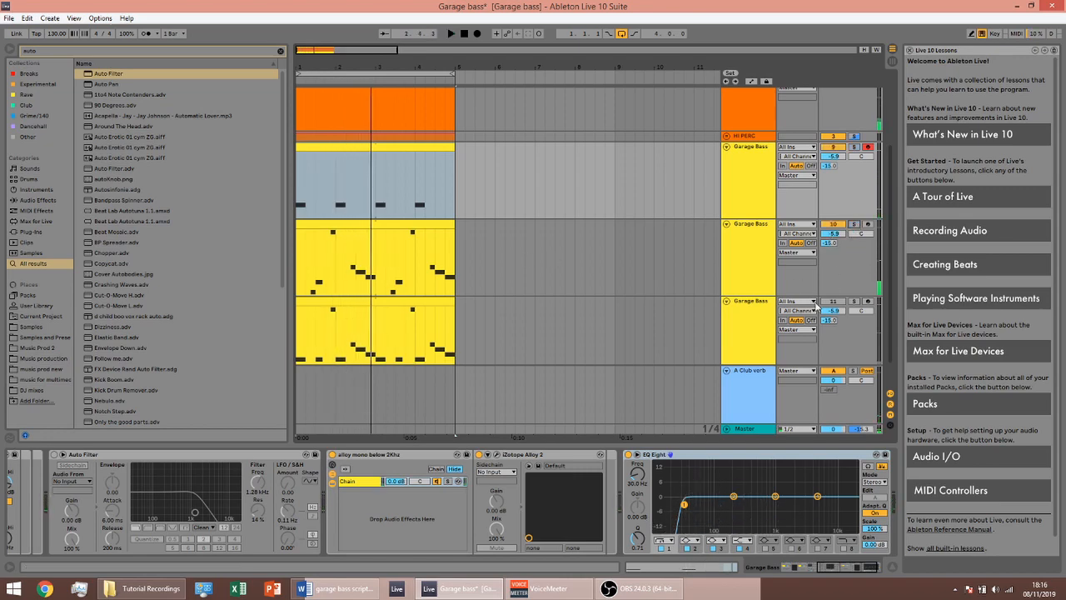
Step: Raise the first Garage Bass track's volume to -4.8 dB while auditioning the full loop
key("space")
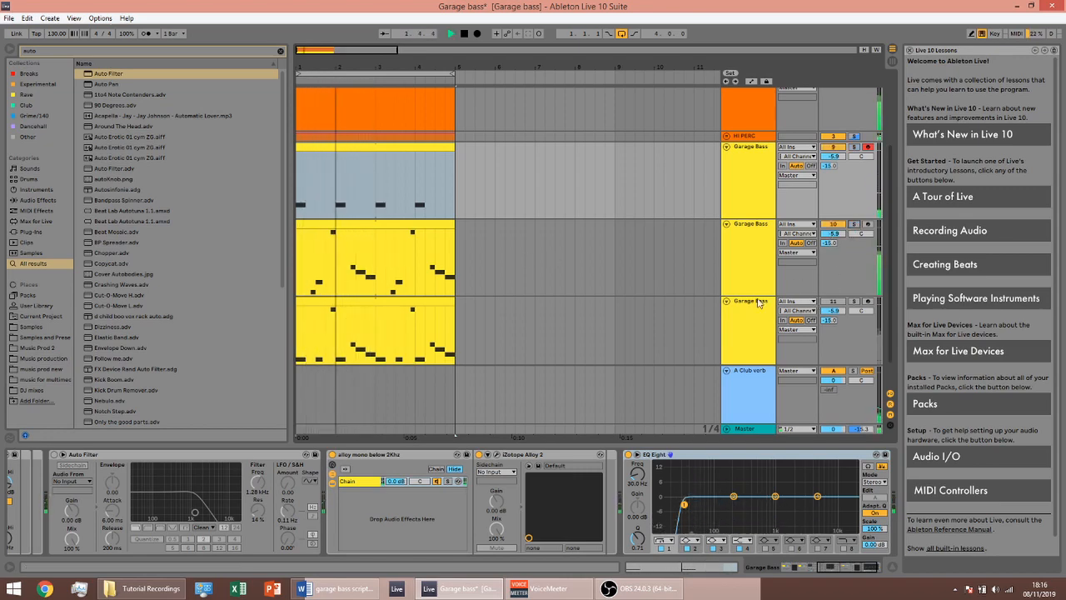
left_click(754, 250)
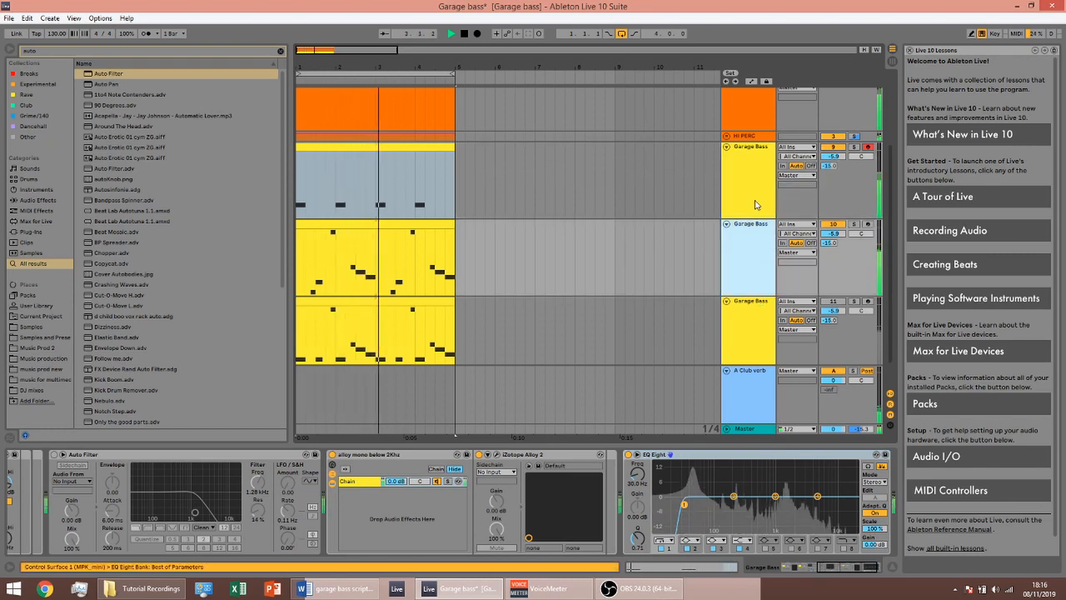
left_click(757, 205)
left_click_drag(835, 156, 836, 148)
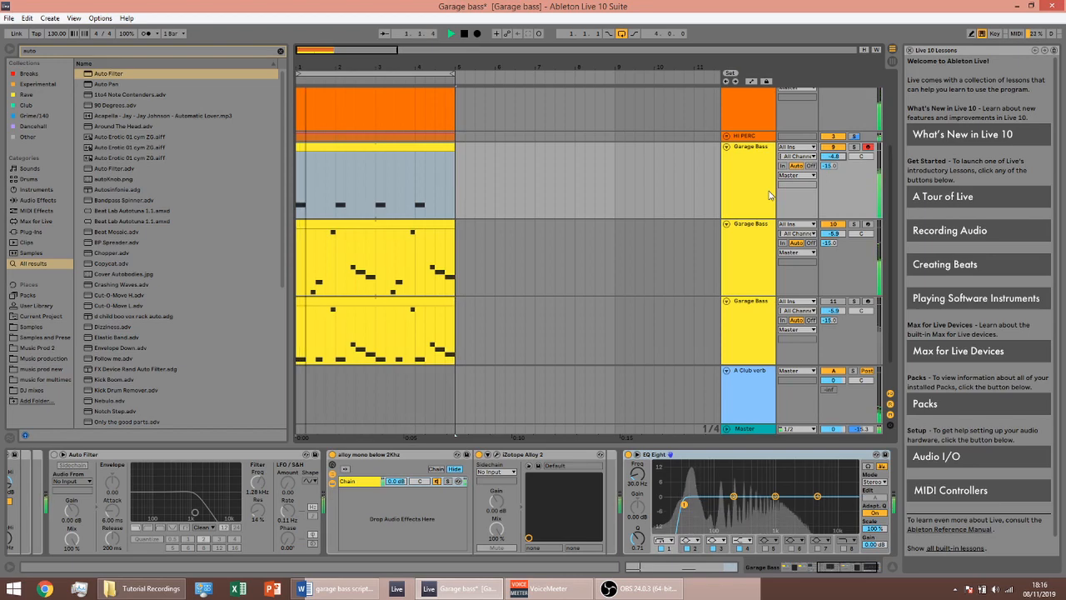
key("space")
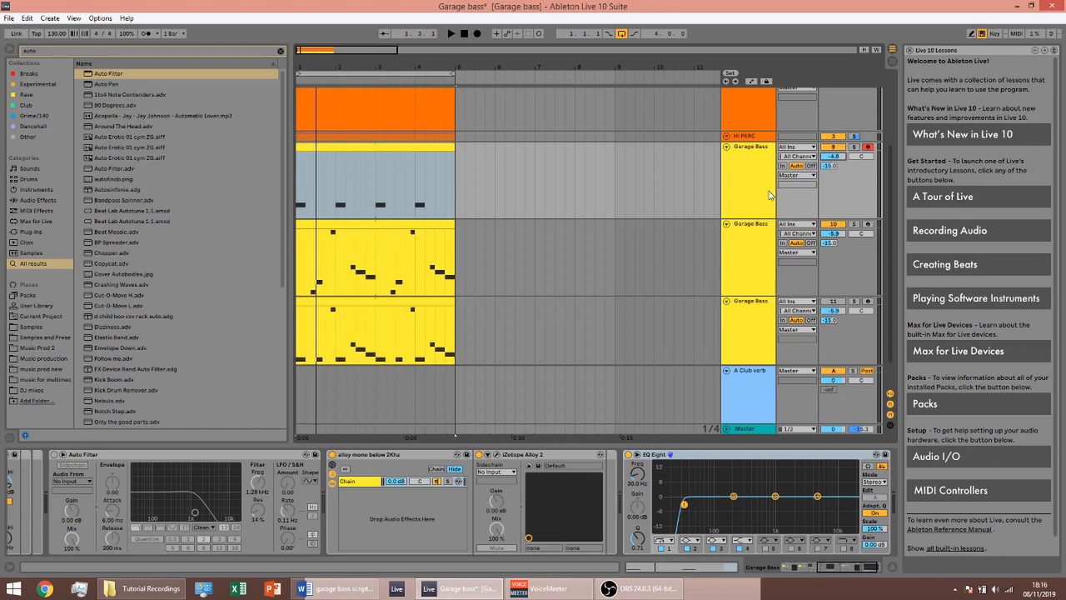
key("space")
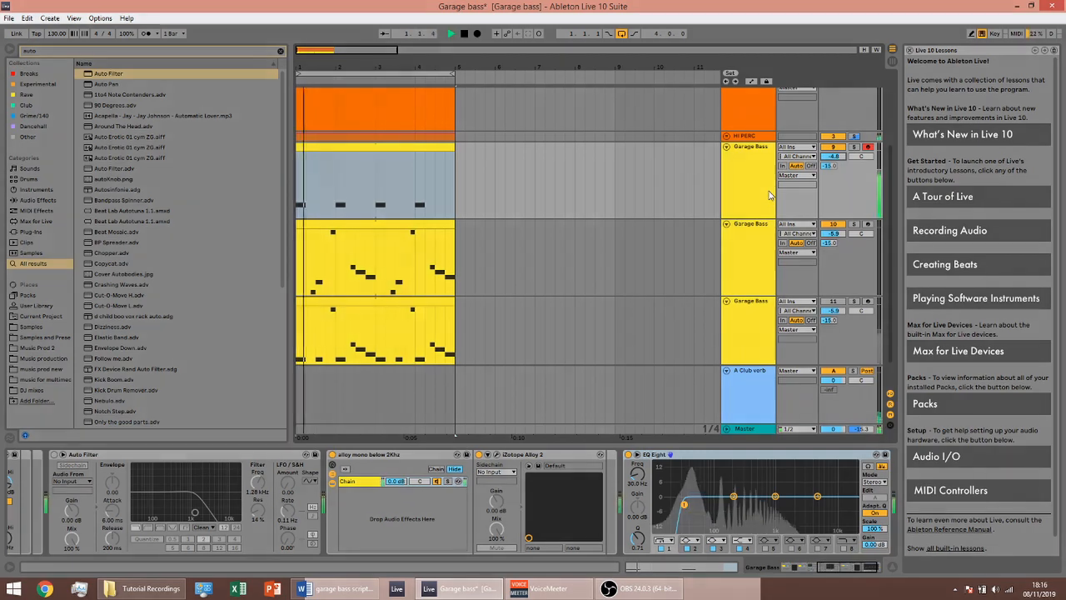